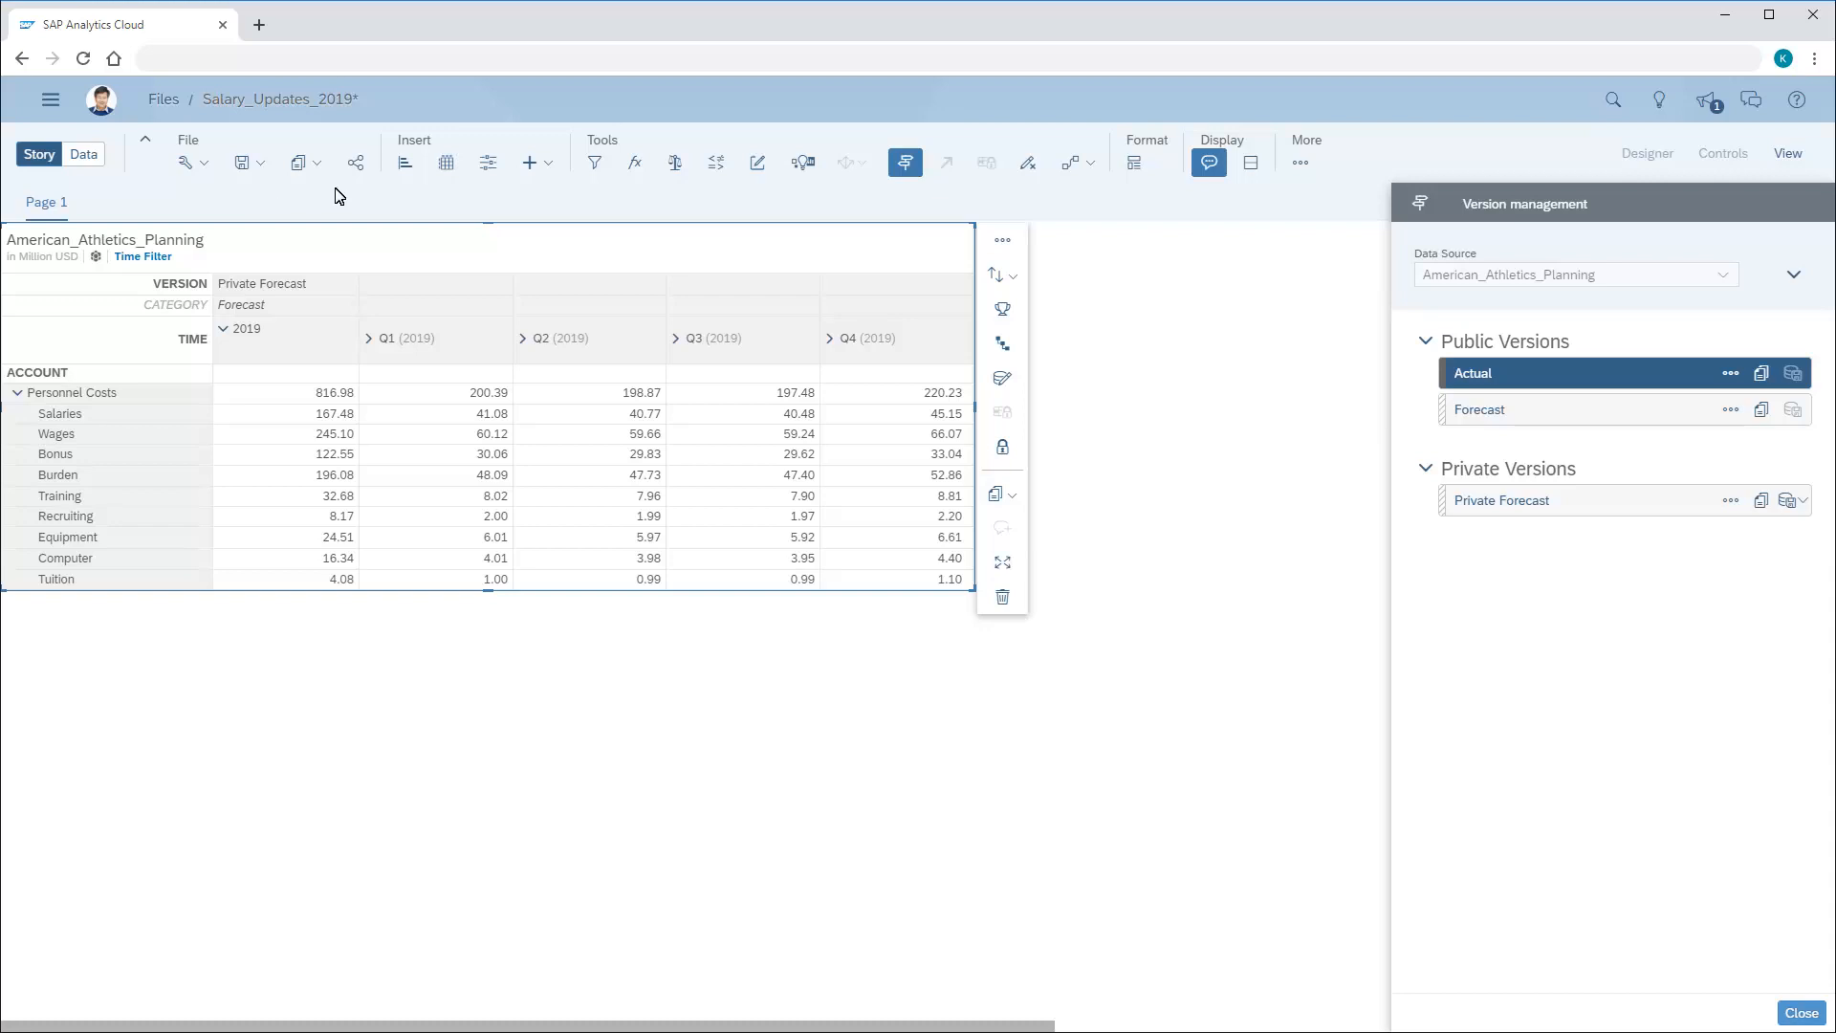
Create an input task with the message "Hey guys, please update the Q3 and Q4 salary values by EOD tomorrow. Thanks!", due Jun 25, 2019, 15:08.
{"action": "left_click", "coordinate": [758, 164]}
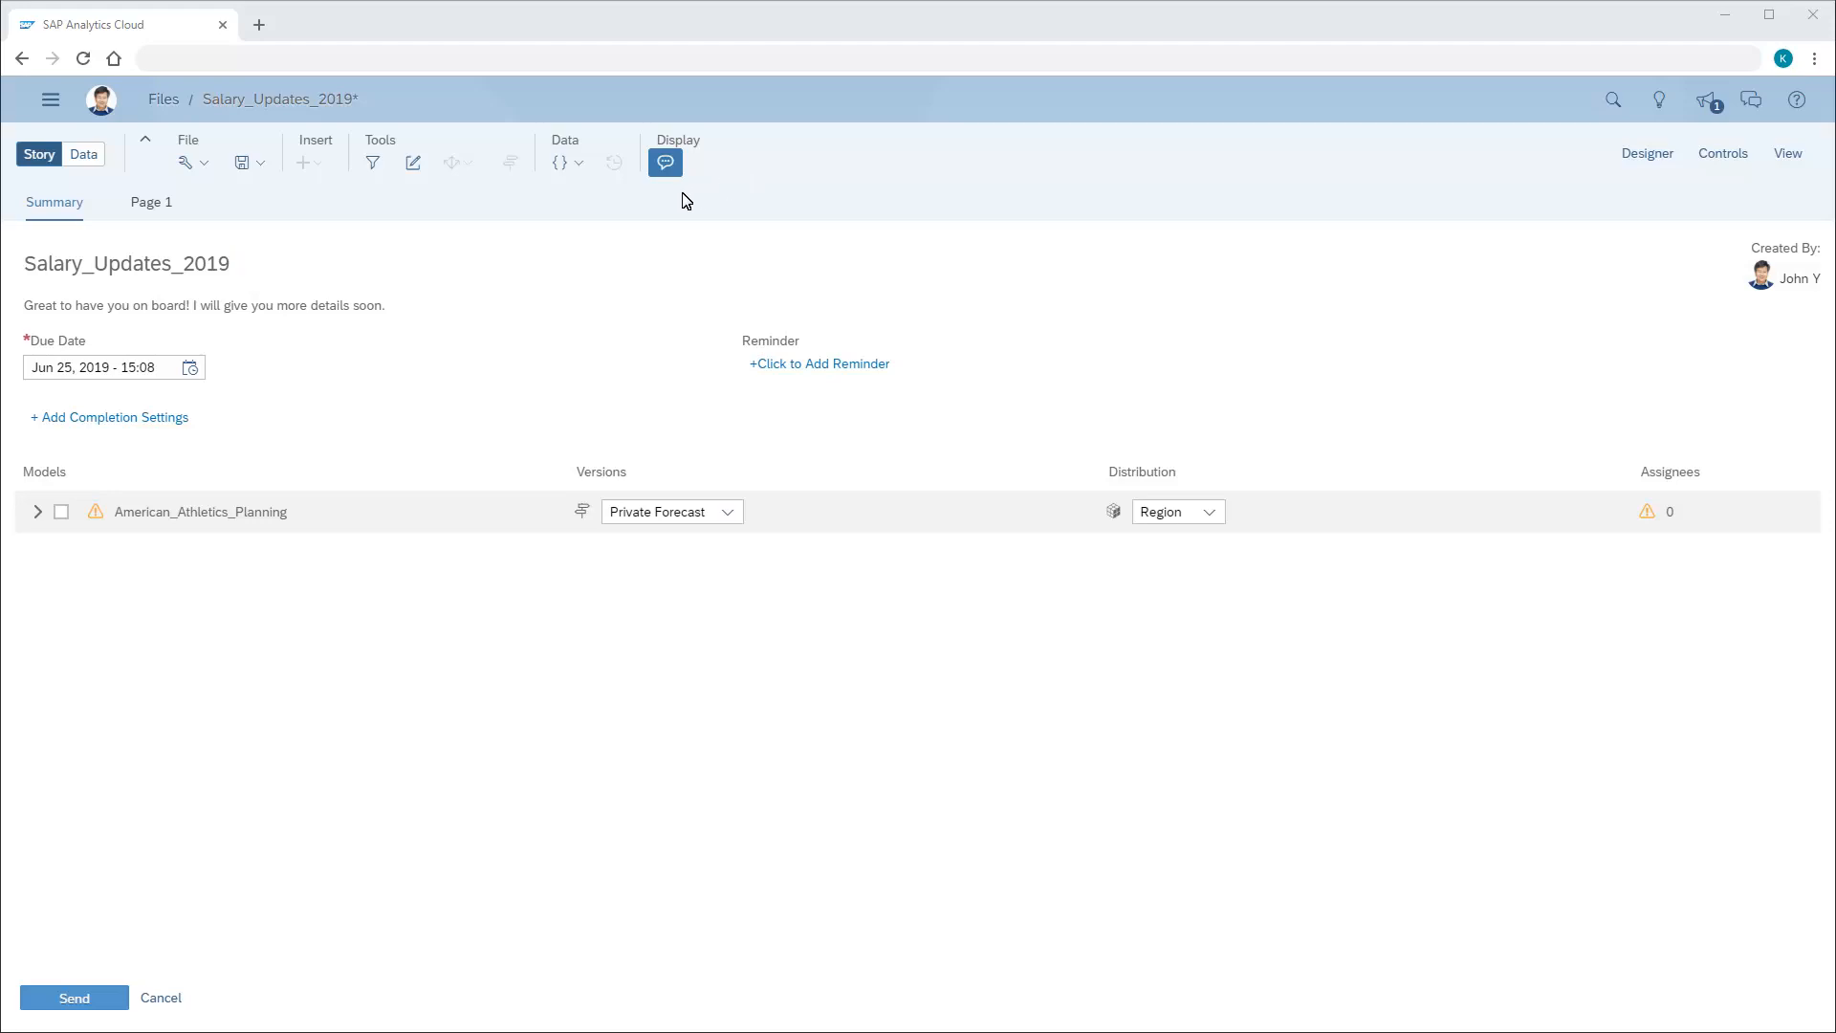
{"action": "left_click", "coordinate": [372, 312]}
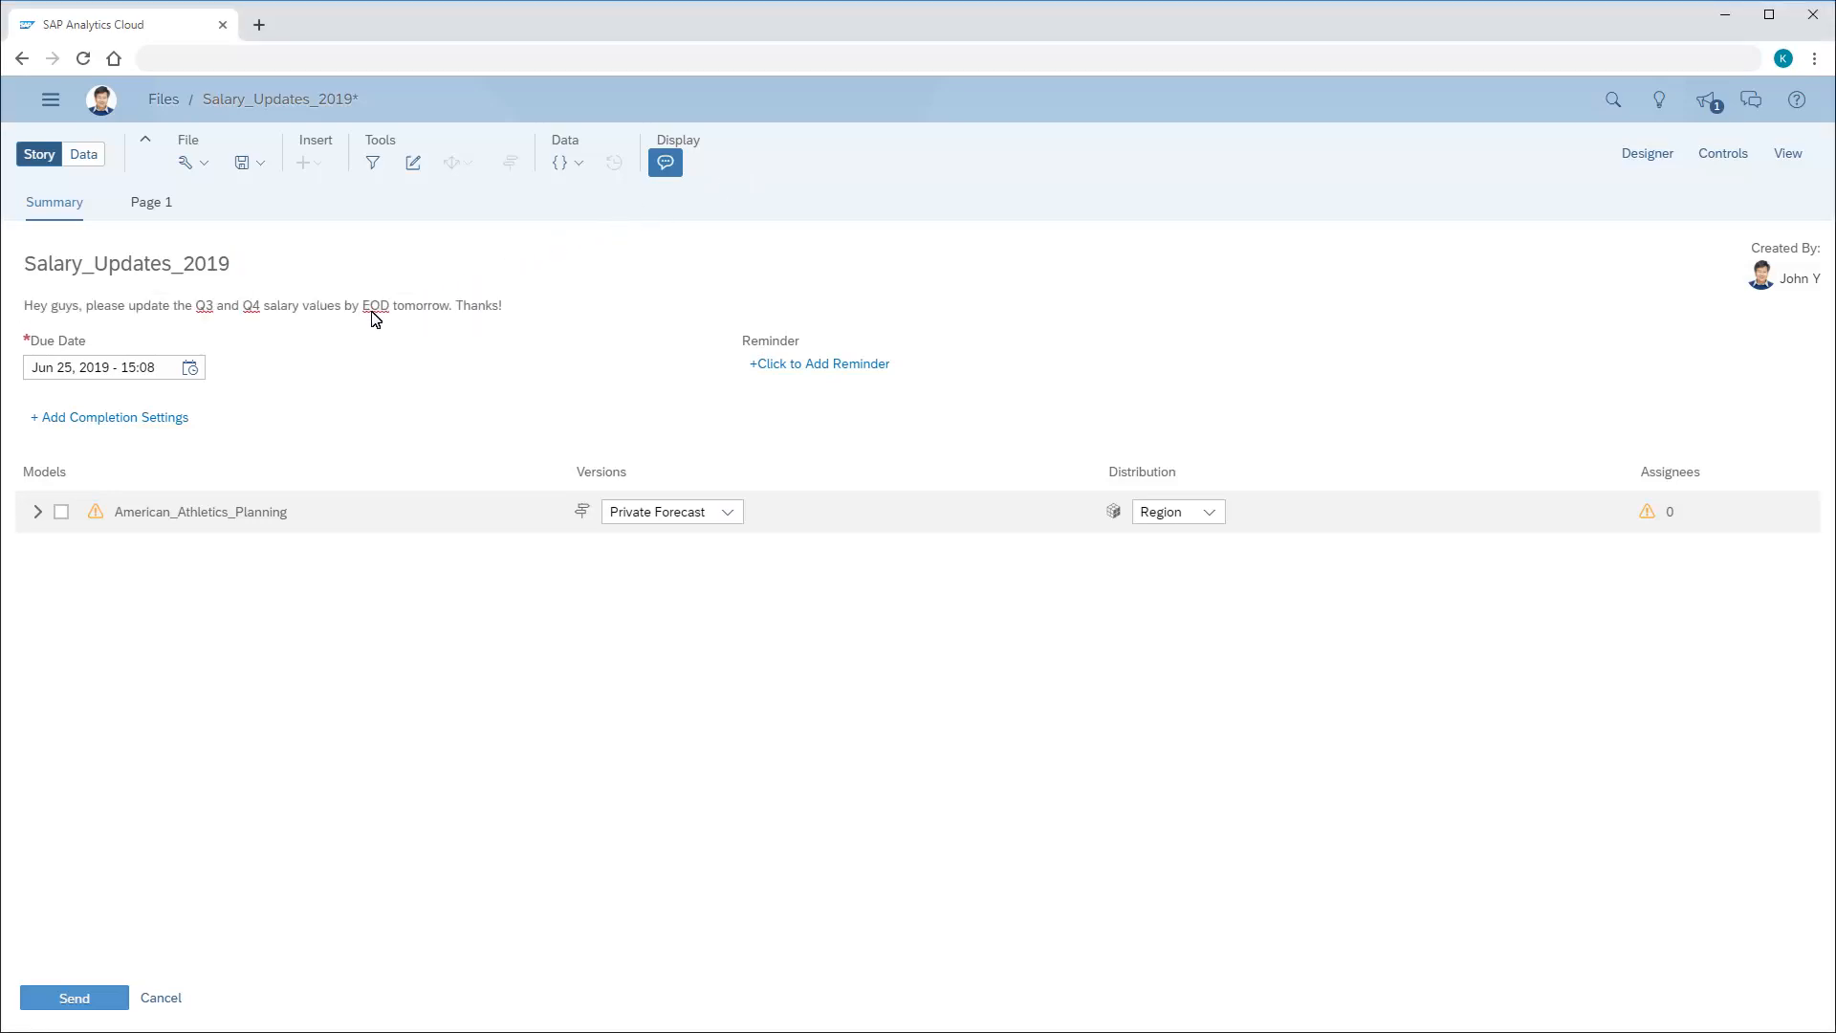
{"action": "left_click", "coordinate": [190, 369]}
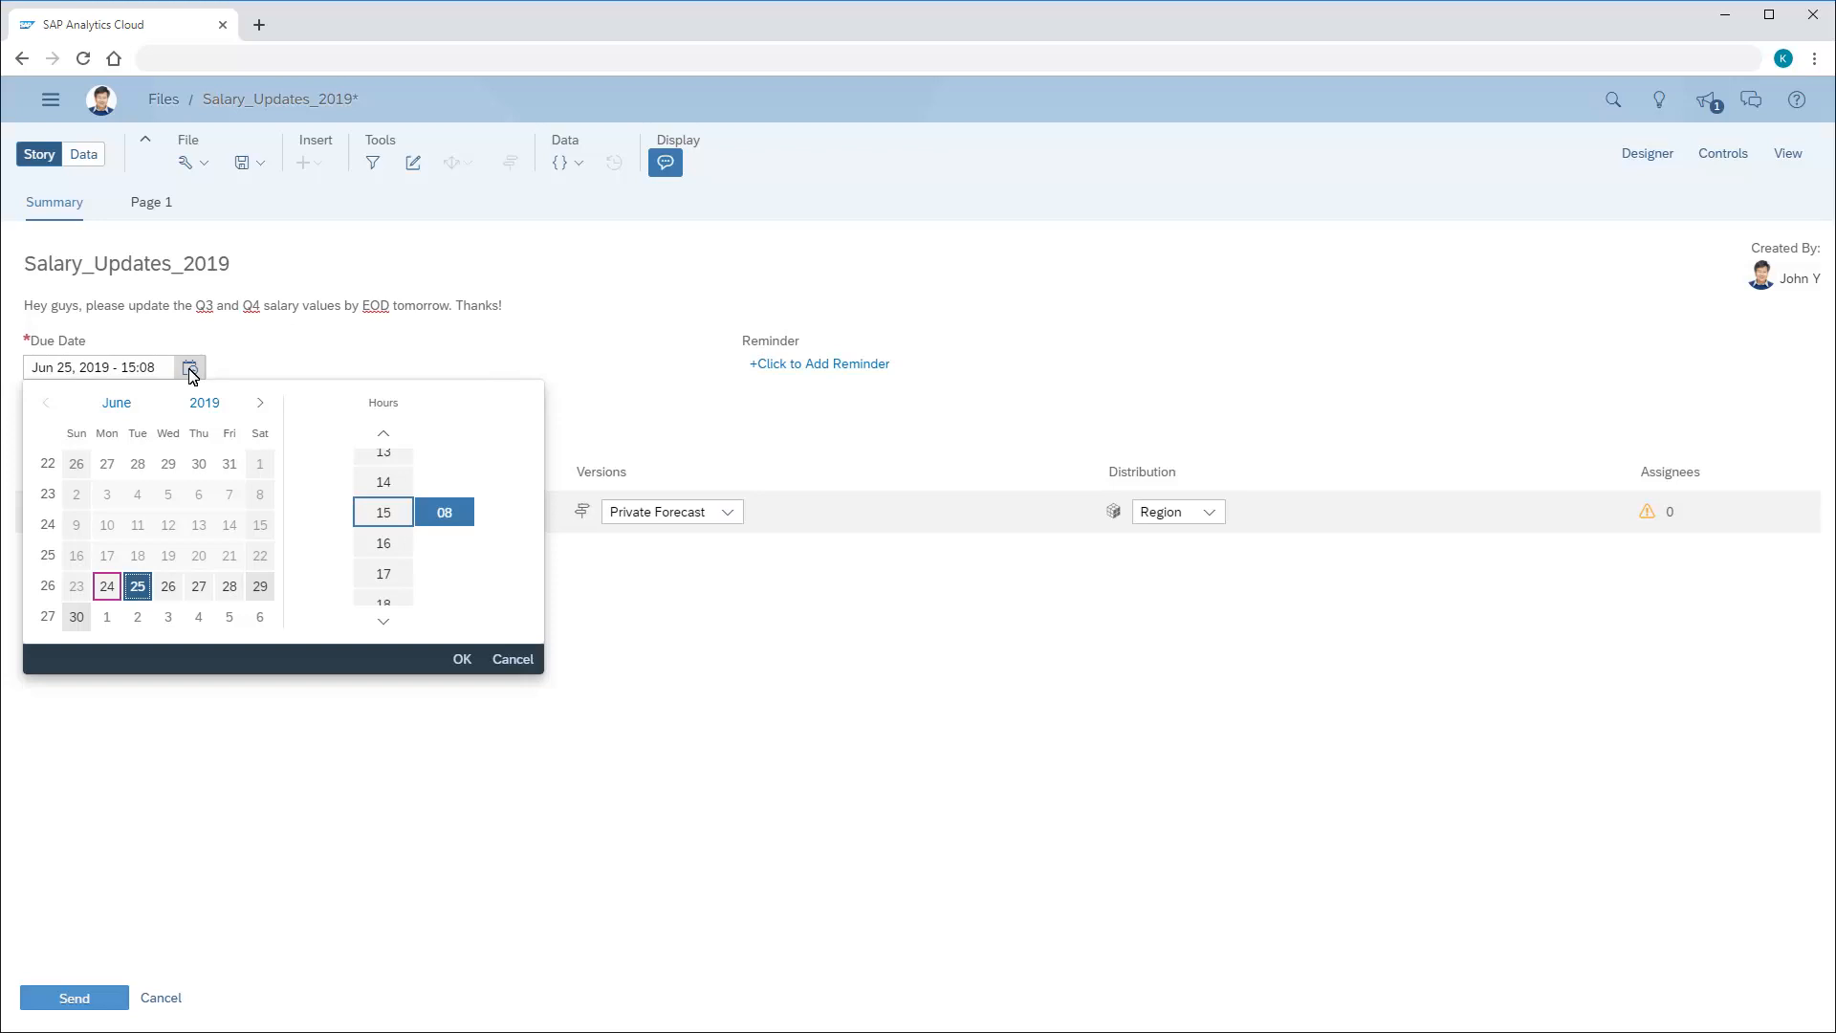
{"action": "left_click", "coordinate": [463, 659]}
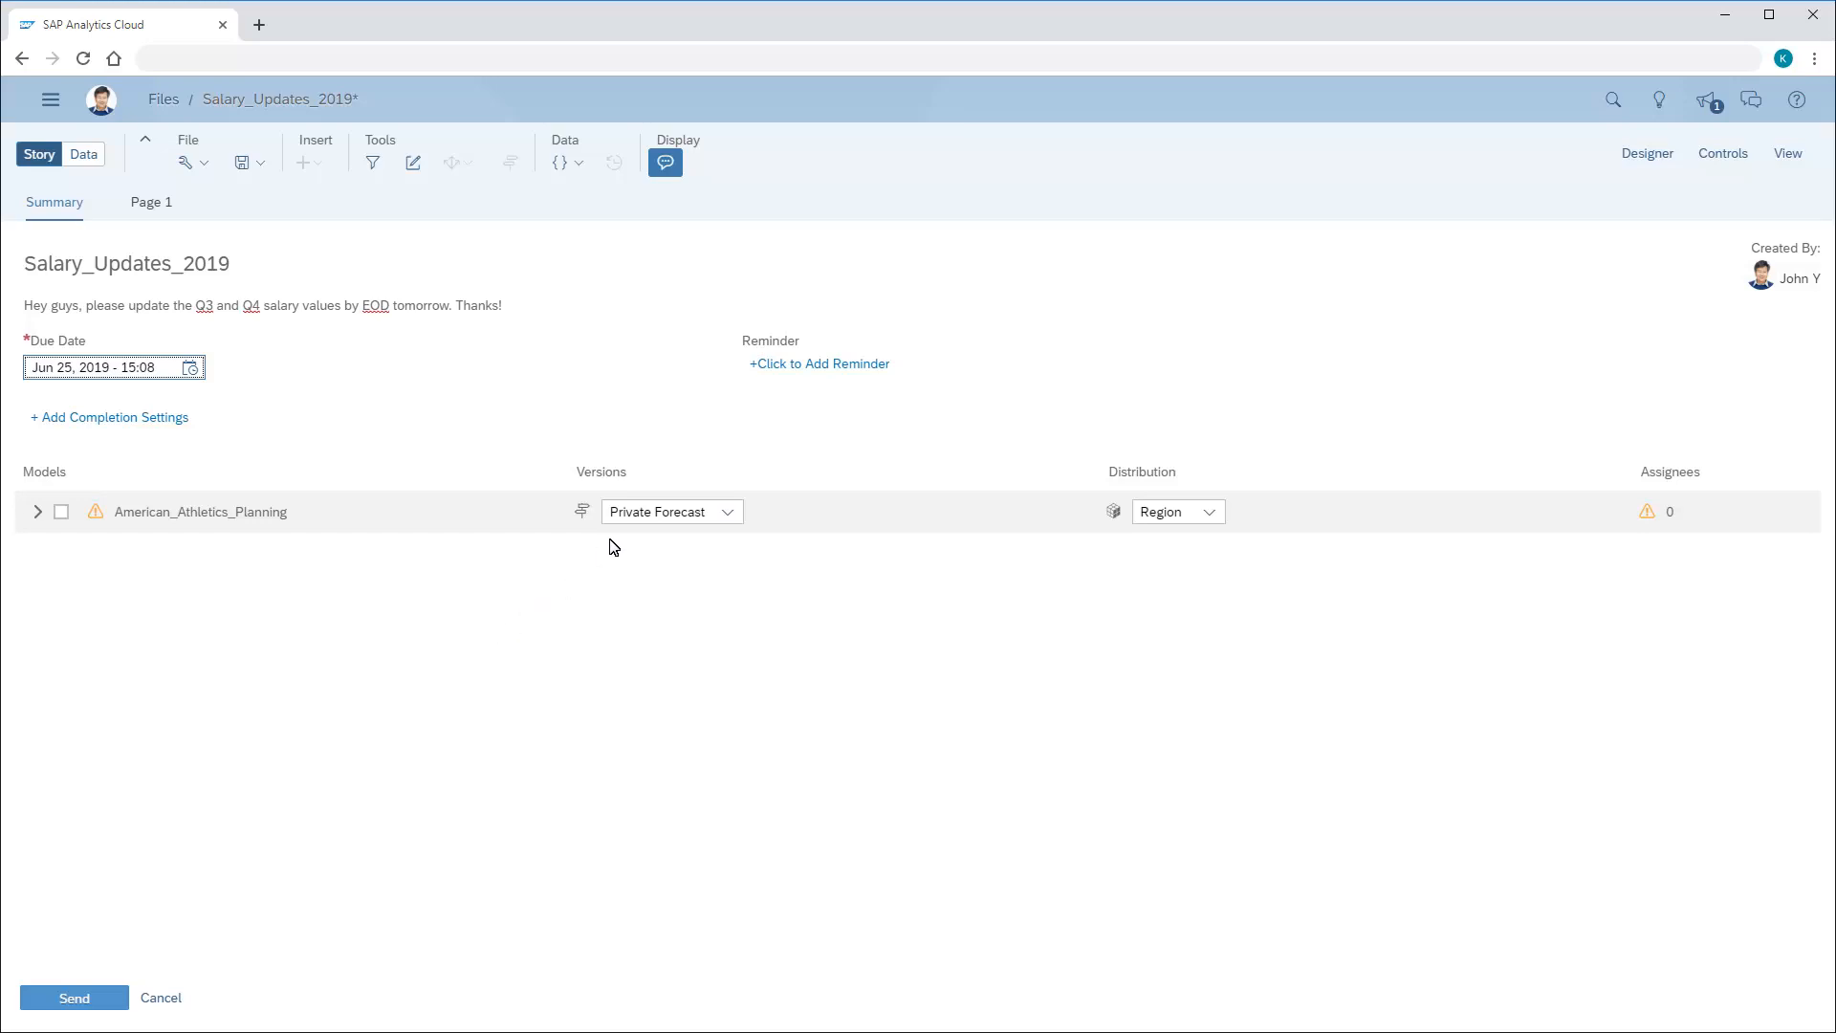
Check the task's reminder settings and its automatic completion option, leaving both unset.
{"action": "left_click", "coordinate": [832, 366]}
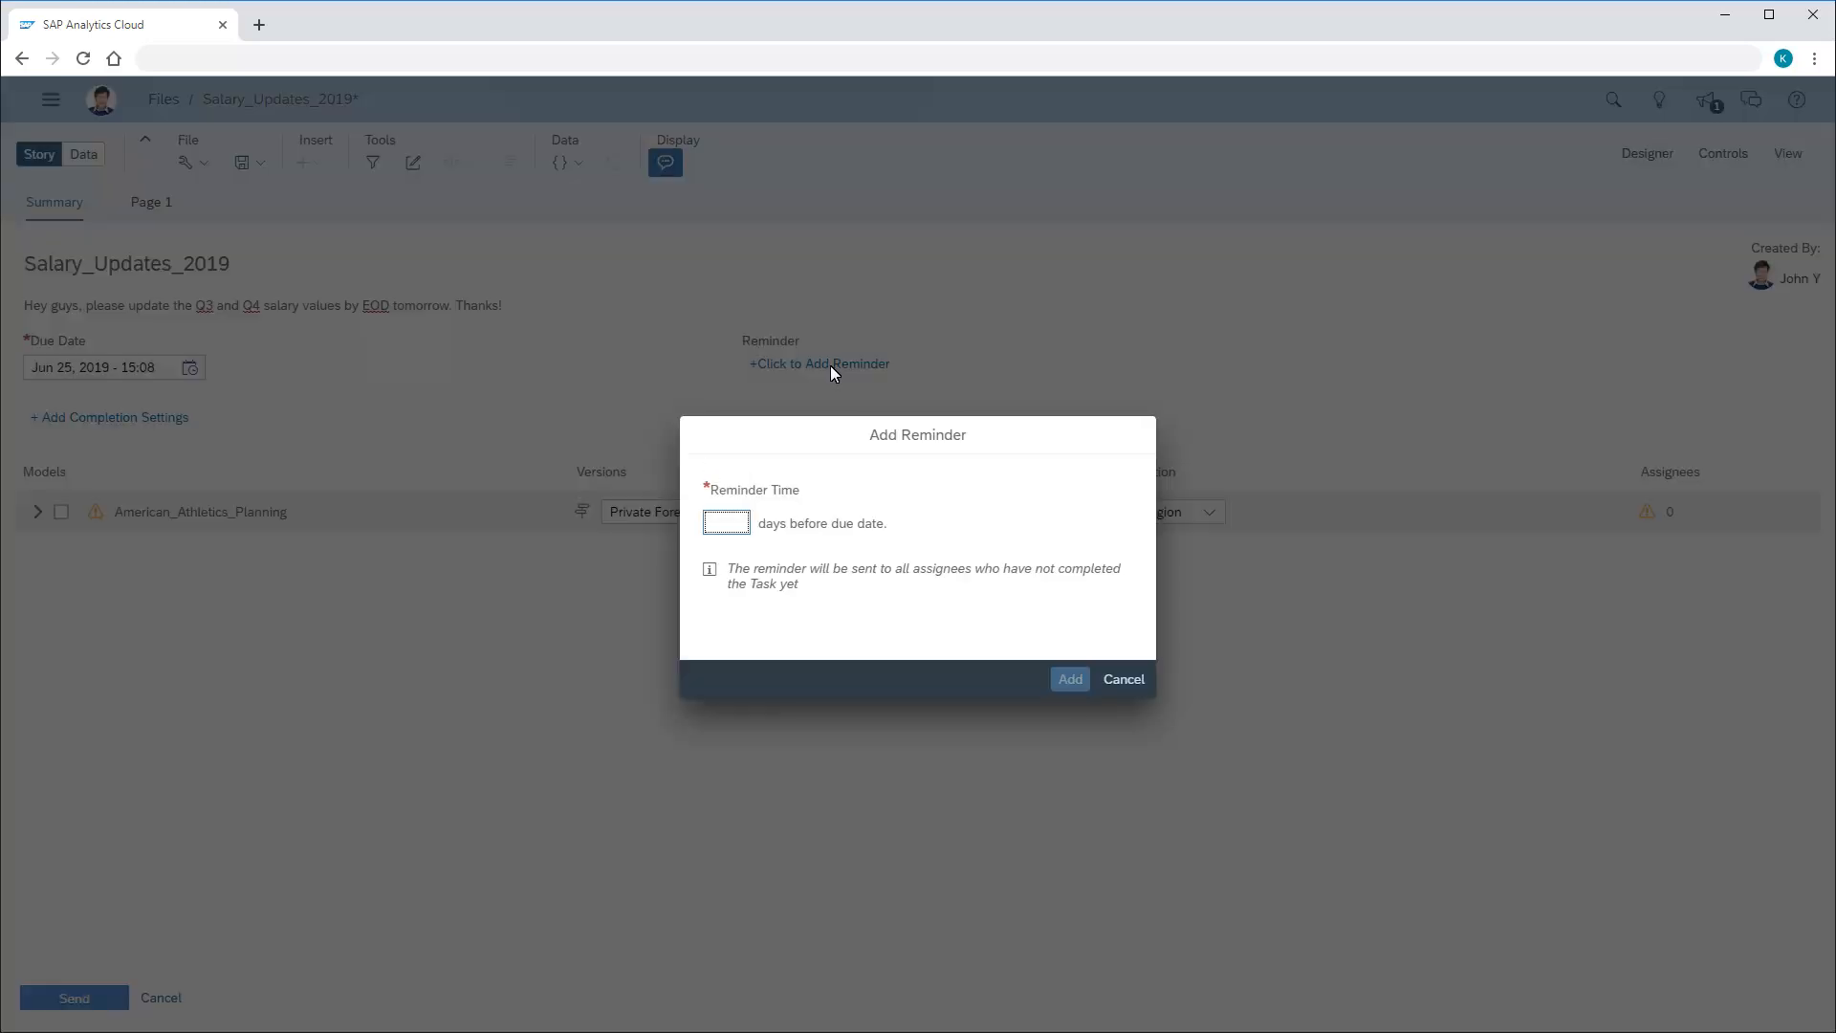
{"action": "left_click", "coordinate": [1123, 679]}
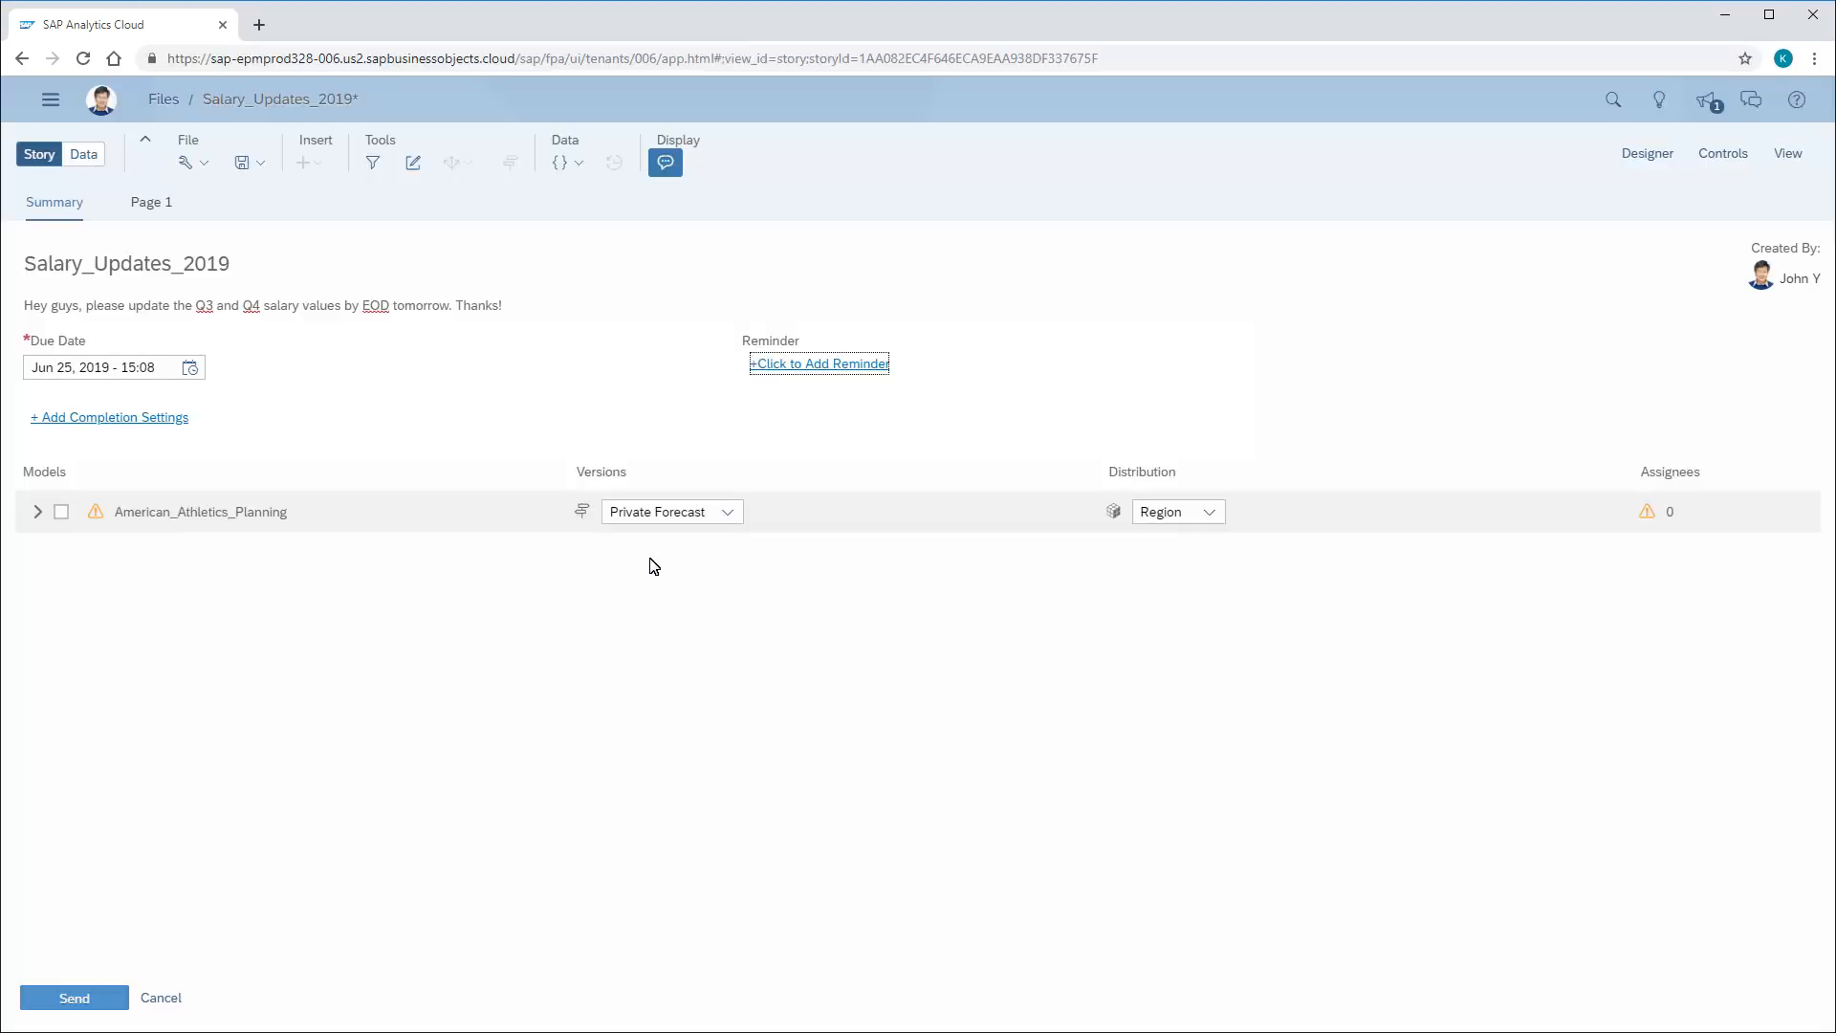
{"action": "left_click", "coordinate": [111, 419]}
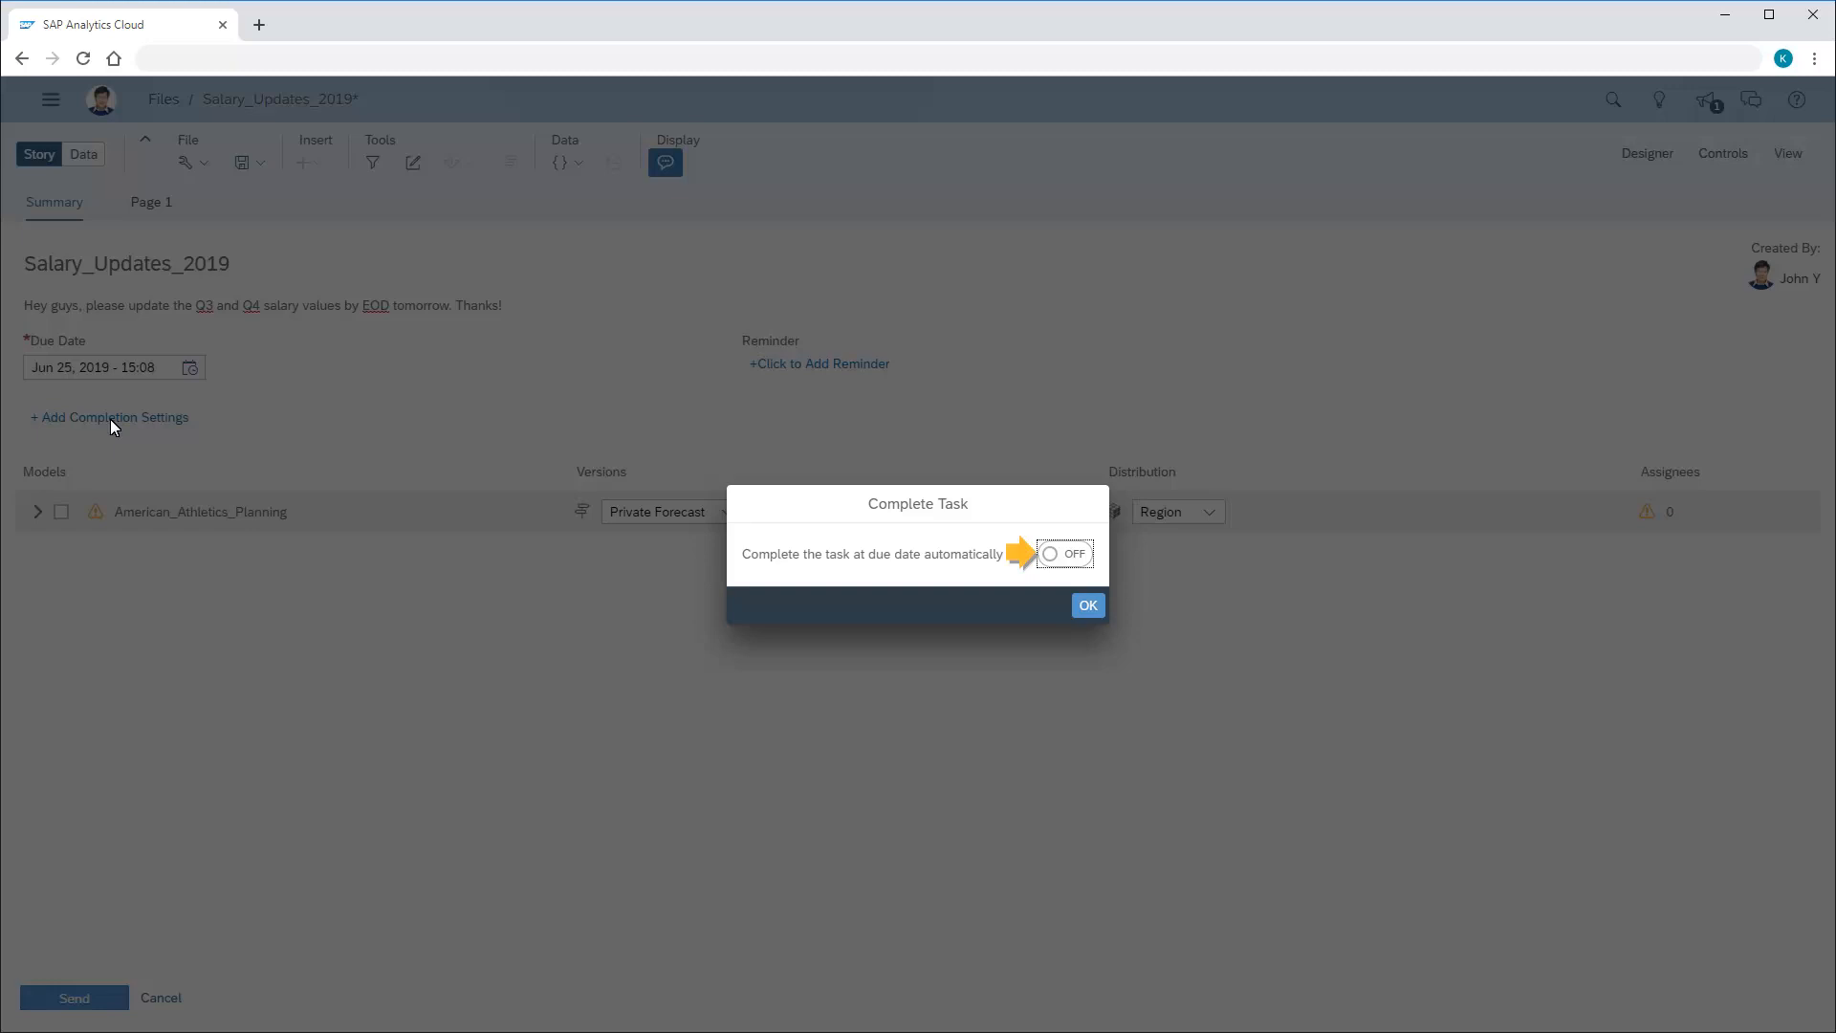
{"action": "left_click", "coordinate": [1087, 604]}
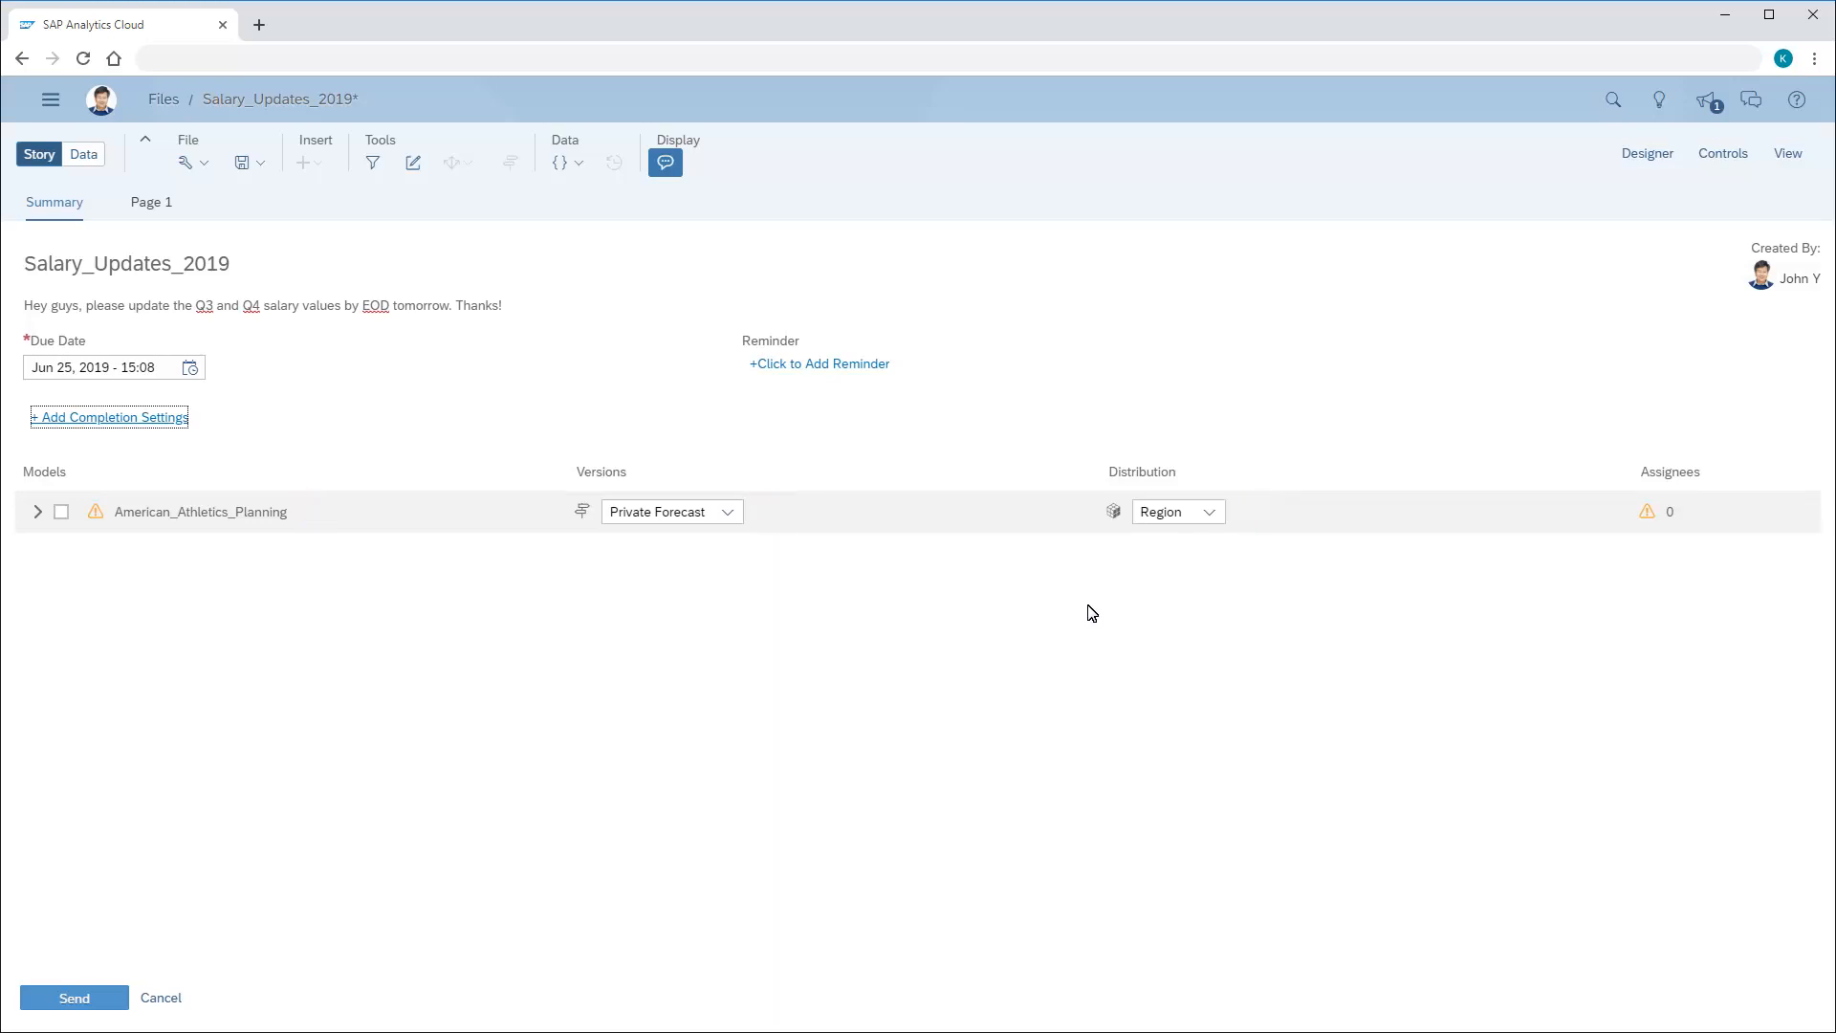
Include the American_Athletics_Planning model in the task and distribute it by Region.
{"action": "left_click", "coordinate": [61, 512]}
{"action": "left_click", "coordinate": [1210, 514]}
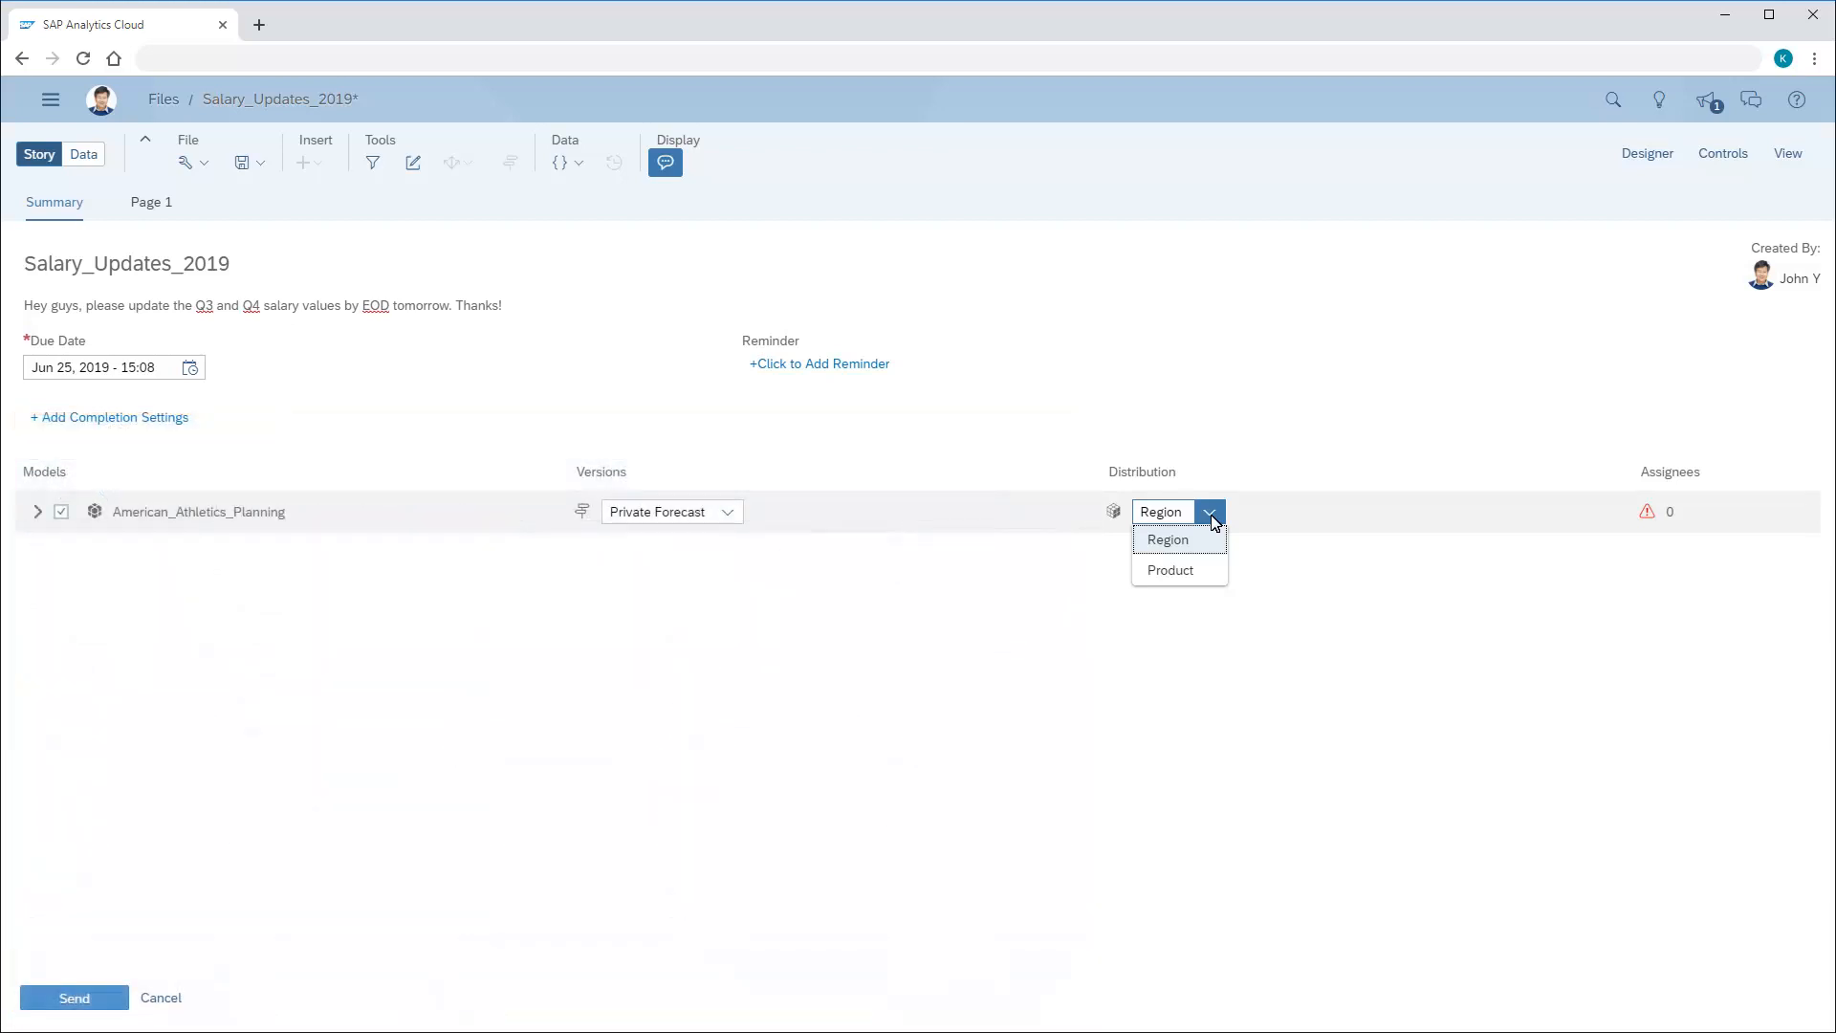
{"action": "left_click", "coordinate": [1168, 541]}
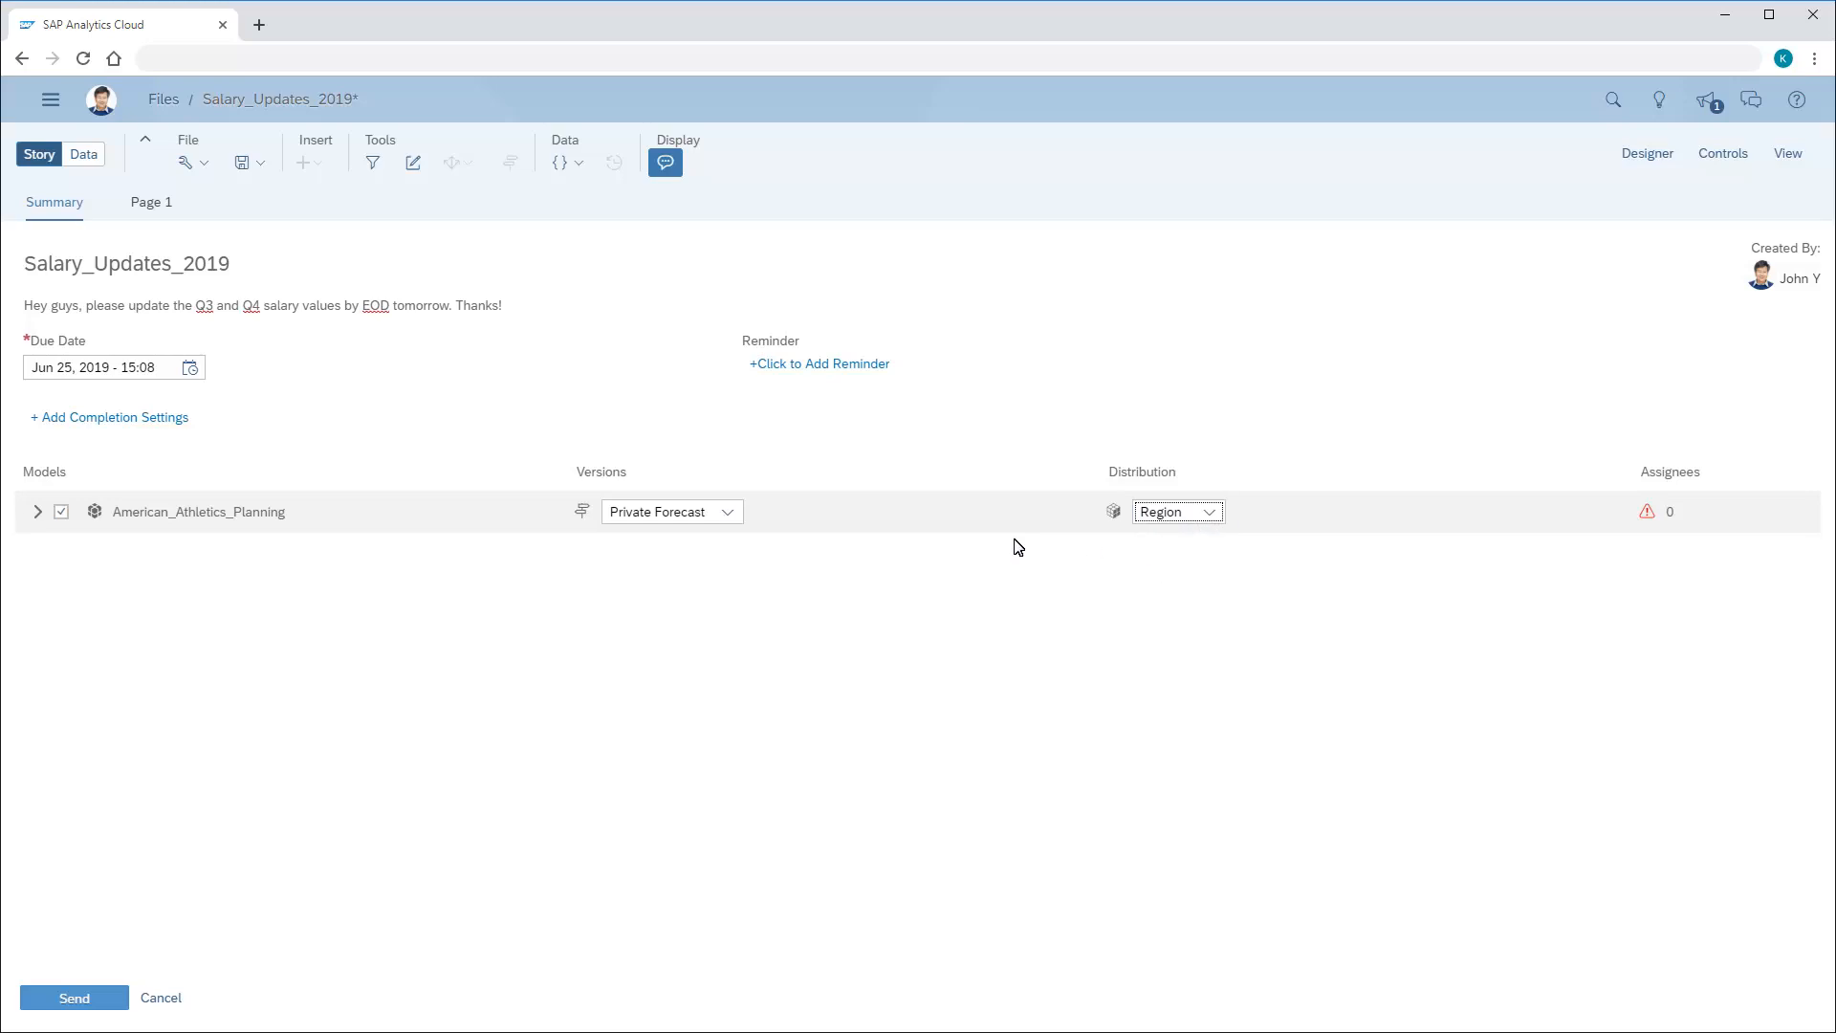
Select the East US and Overseas members as assignees for American_Athletics_Planning and send the input task.
{"action": "left_click", "coordinate": [39, 514]}
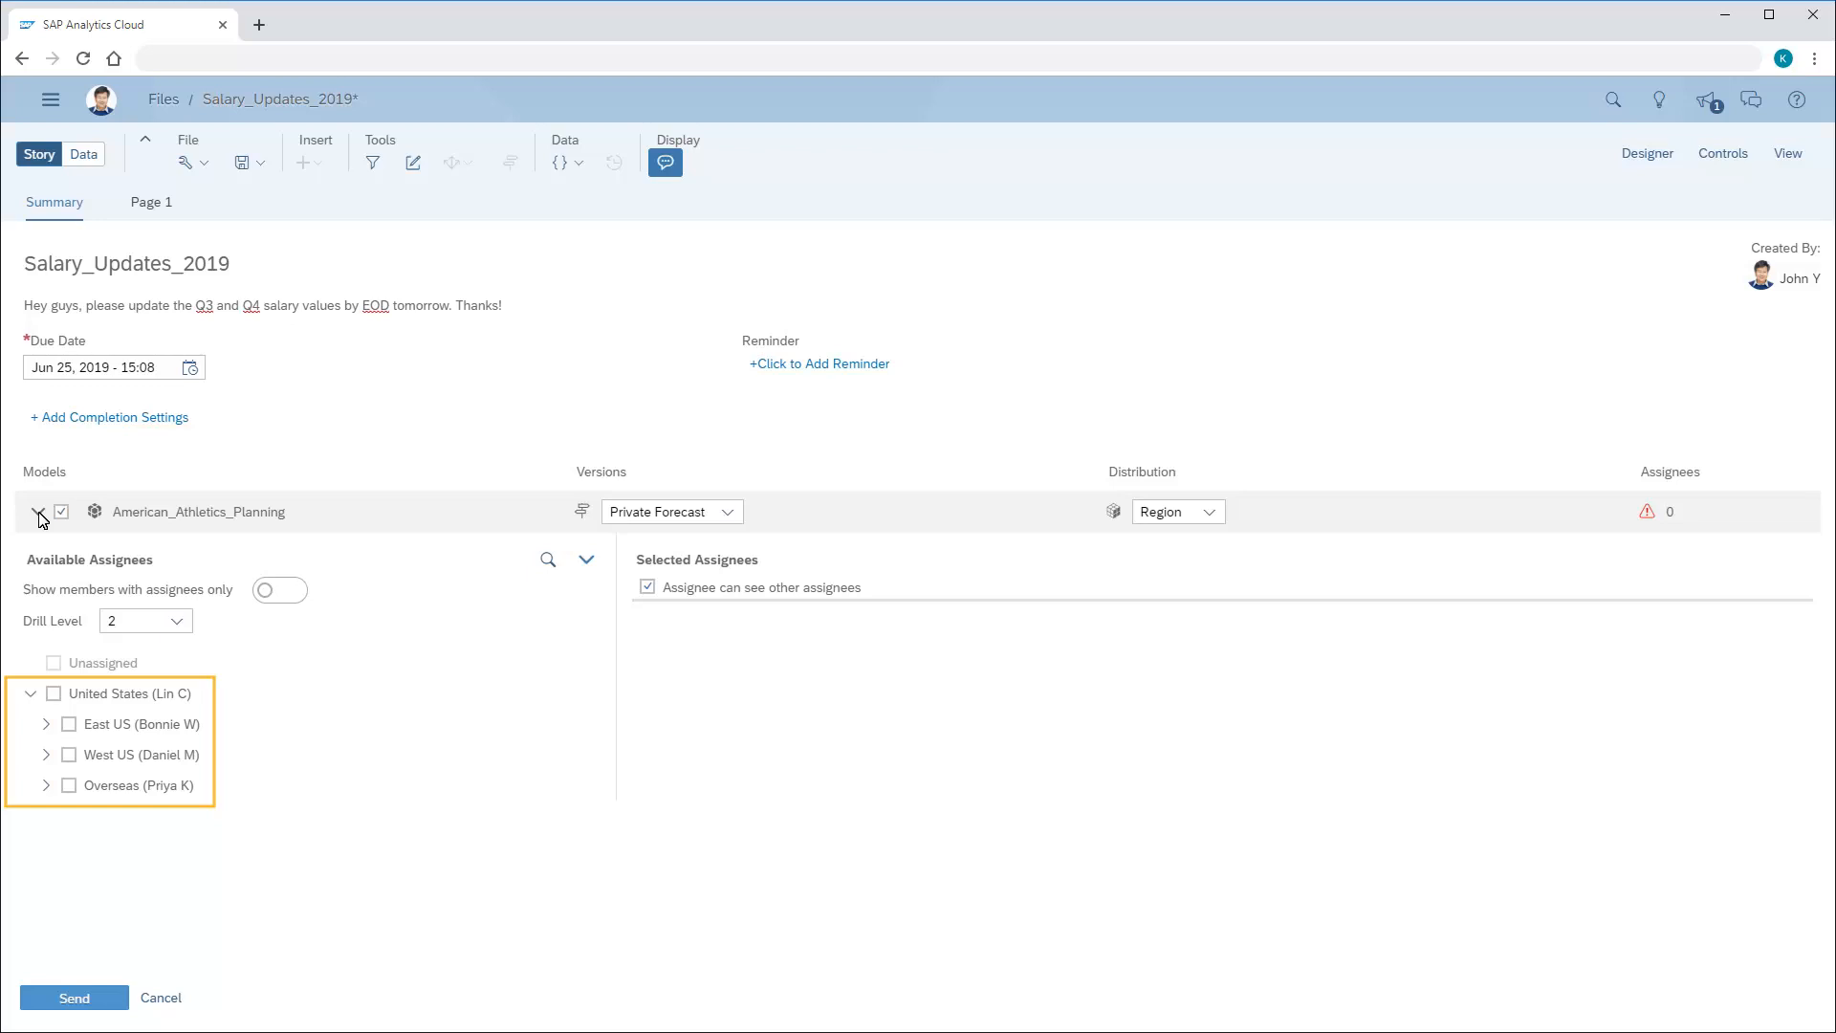
{"action": "left_click", "coordinate": [69, 724]}
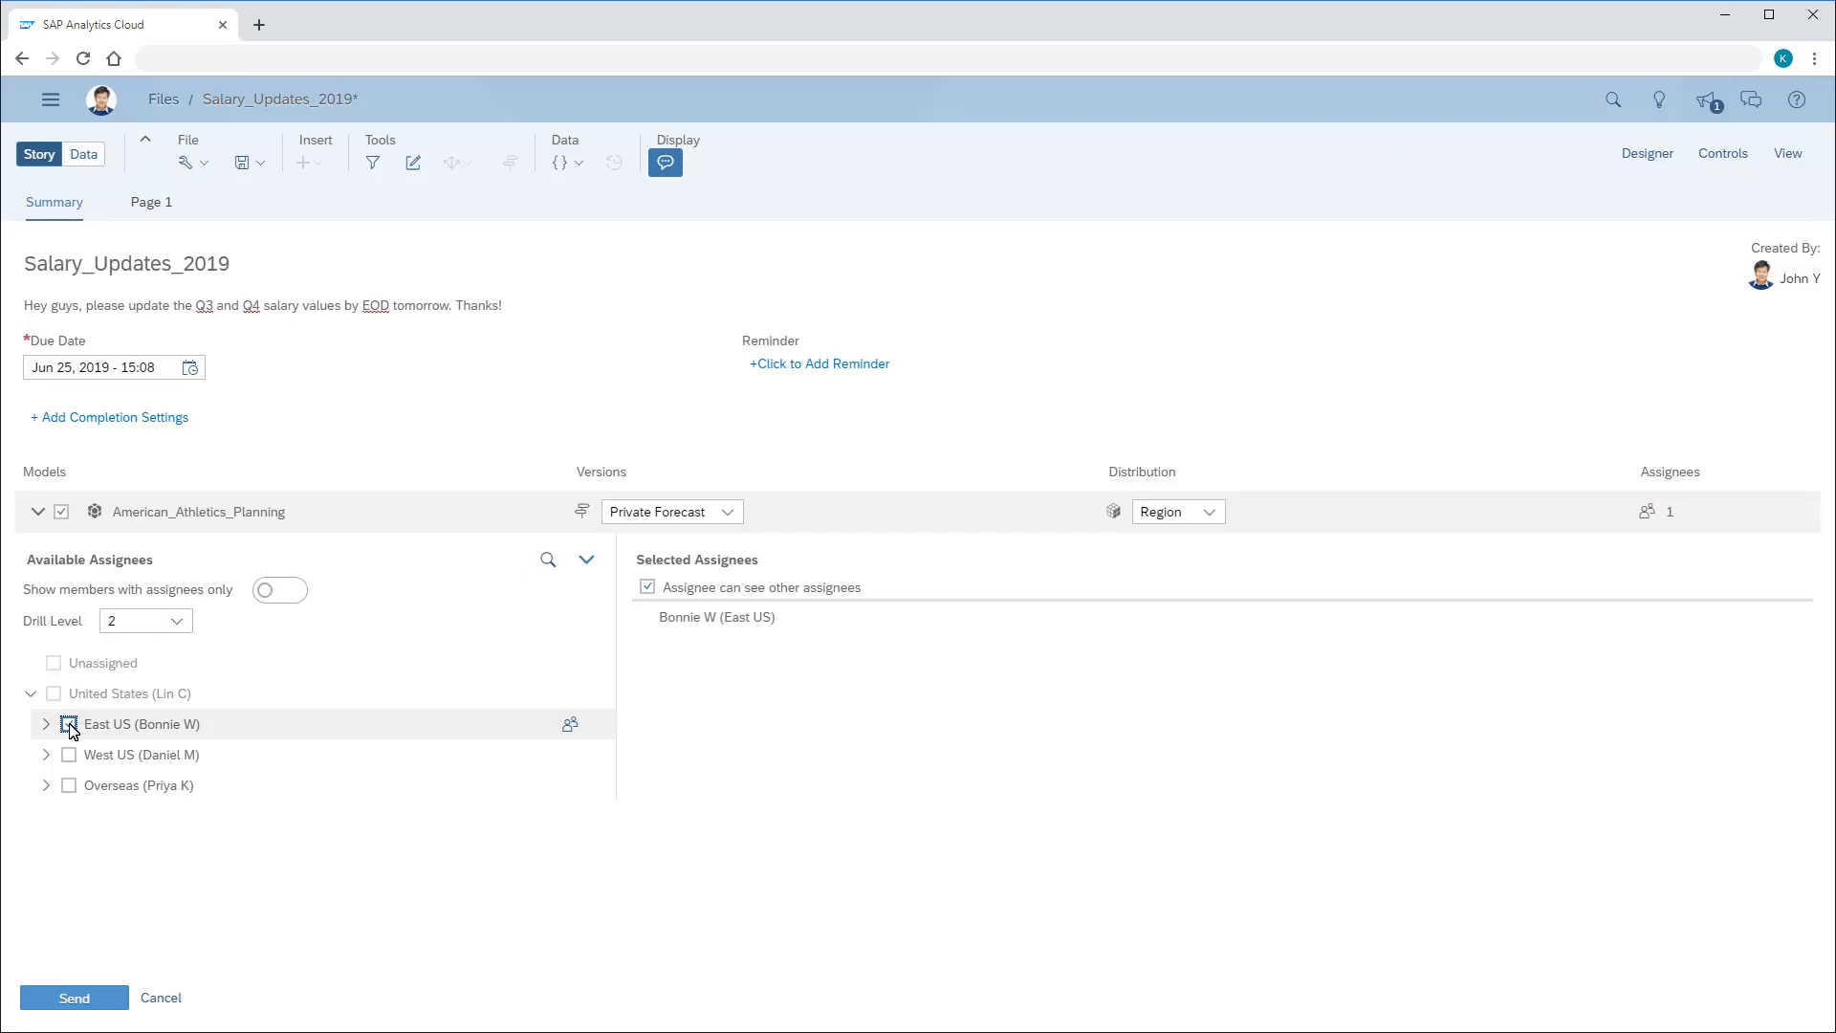
{"action": "left_click", "coordinate": [69, 786]}
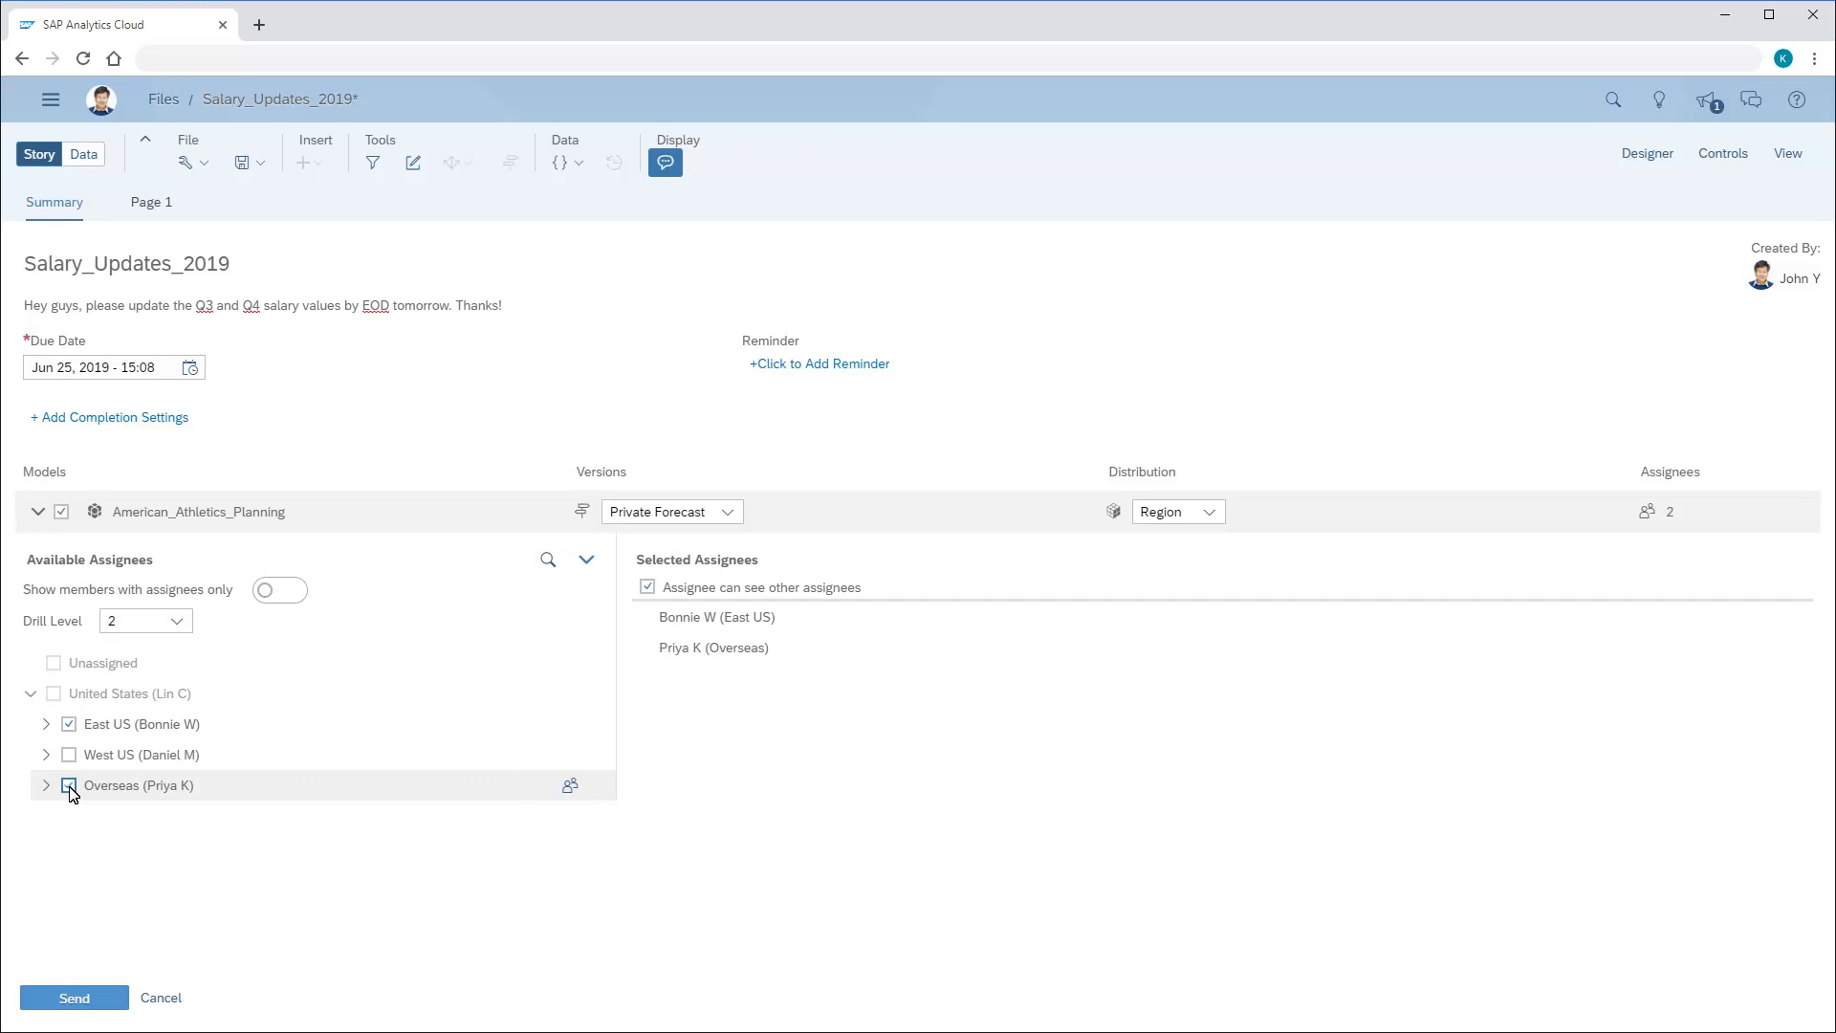
{"action": "left_click", "coordinate": [75, 1000]}
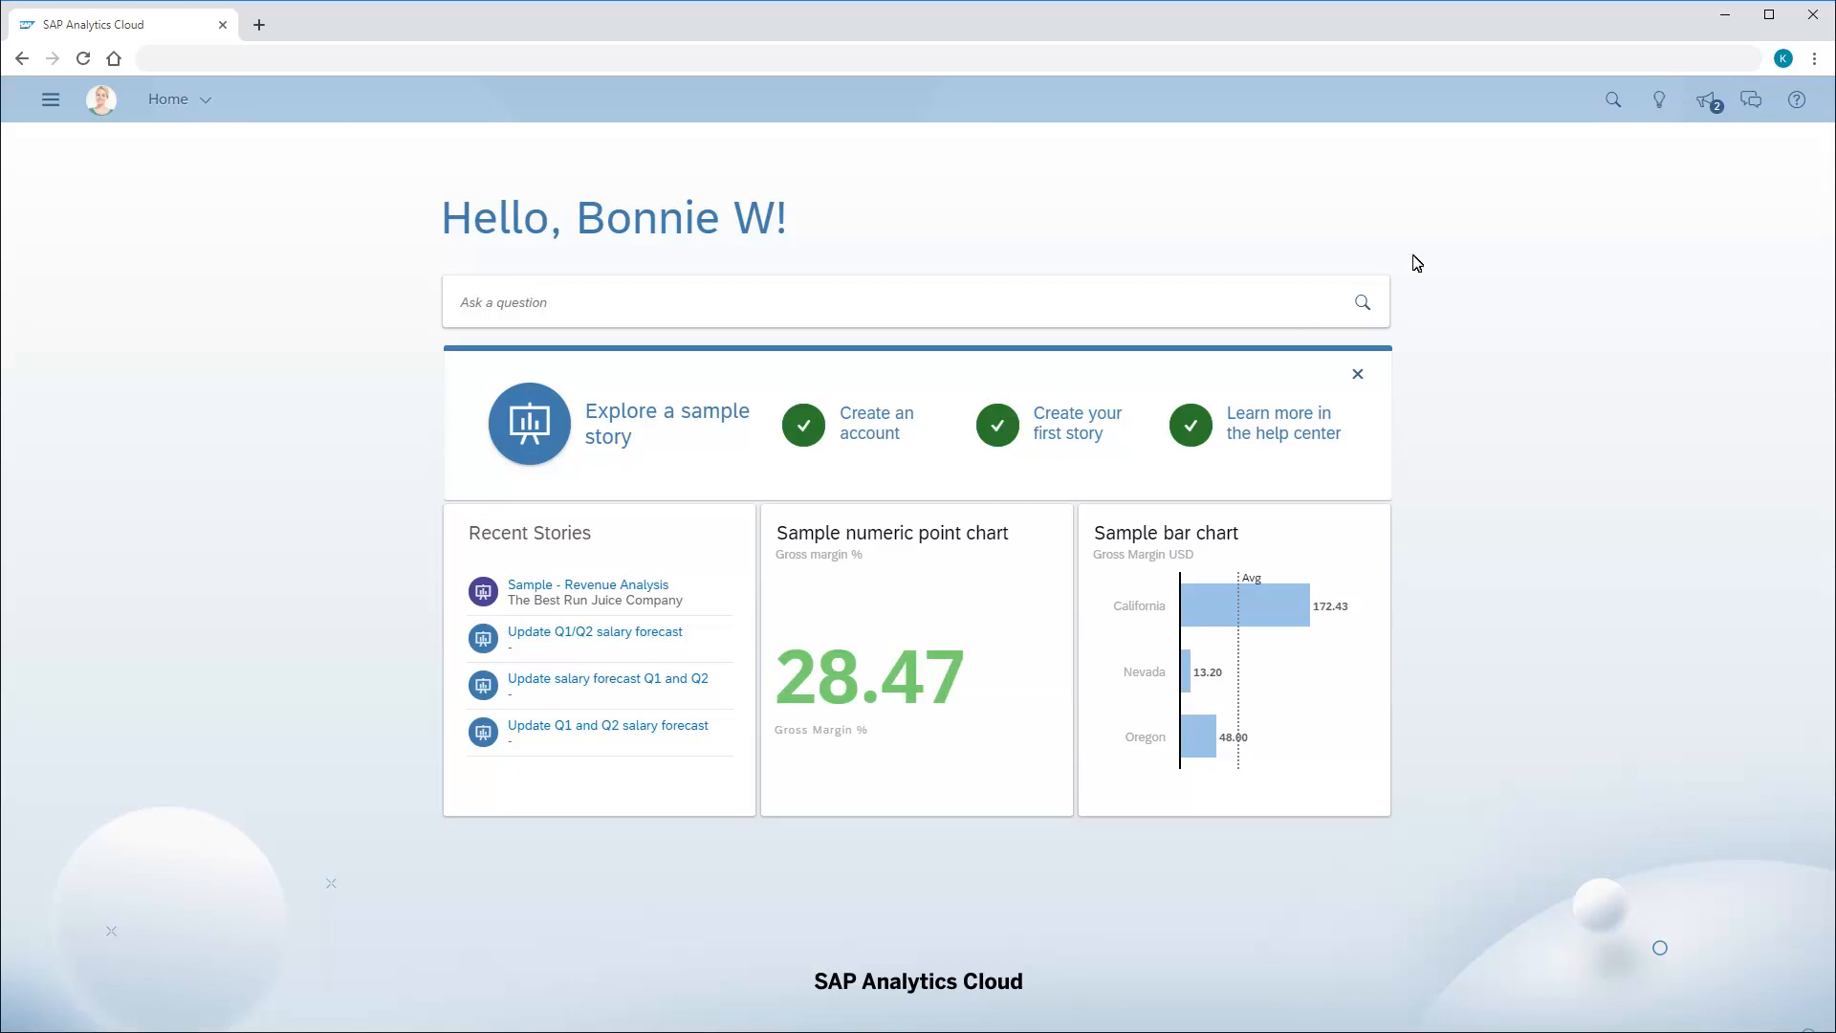
As the East US assignee, open the Salary_Updates_2019 task from its notification and go to the East US planning data.
{"action": "left_click", "coordinate": [1706, 101]}
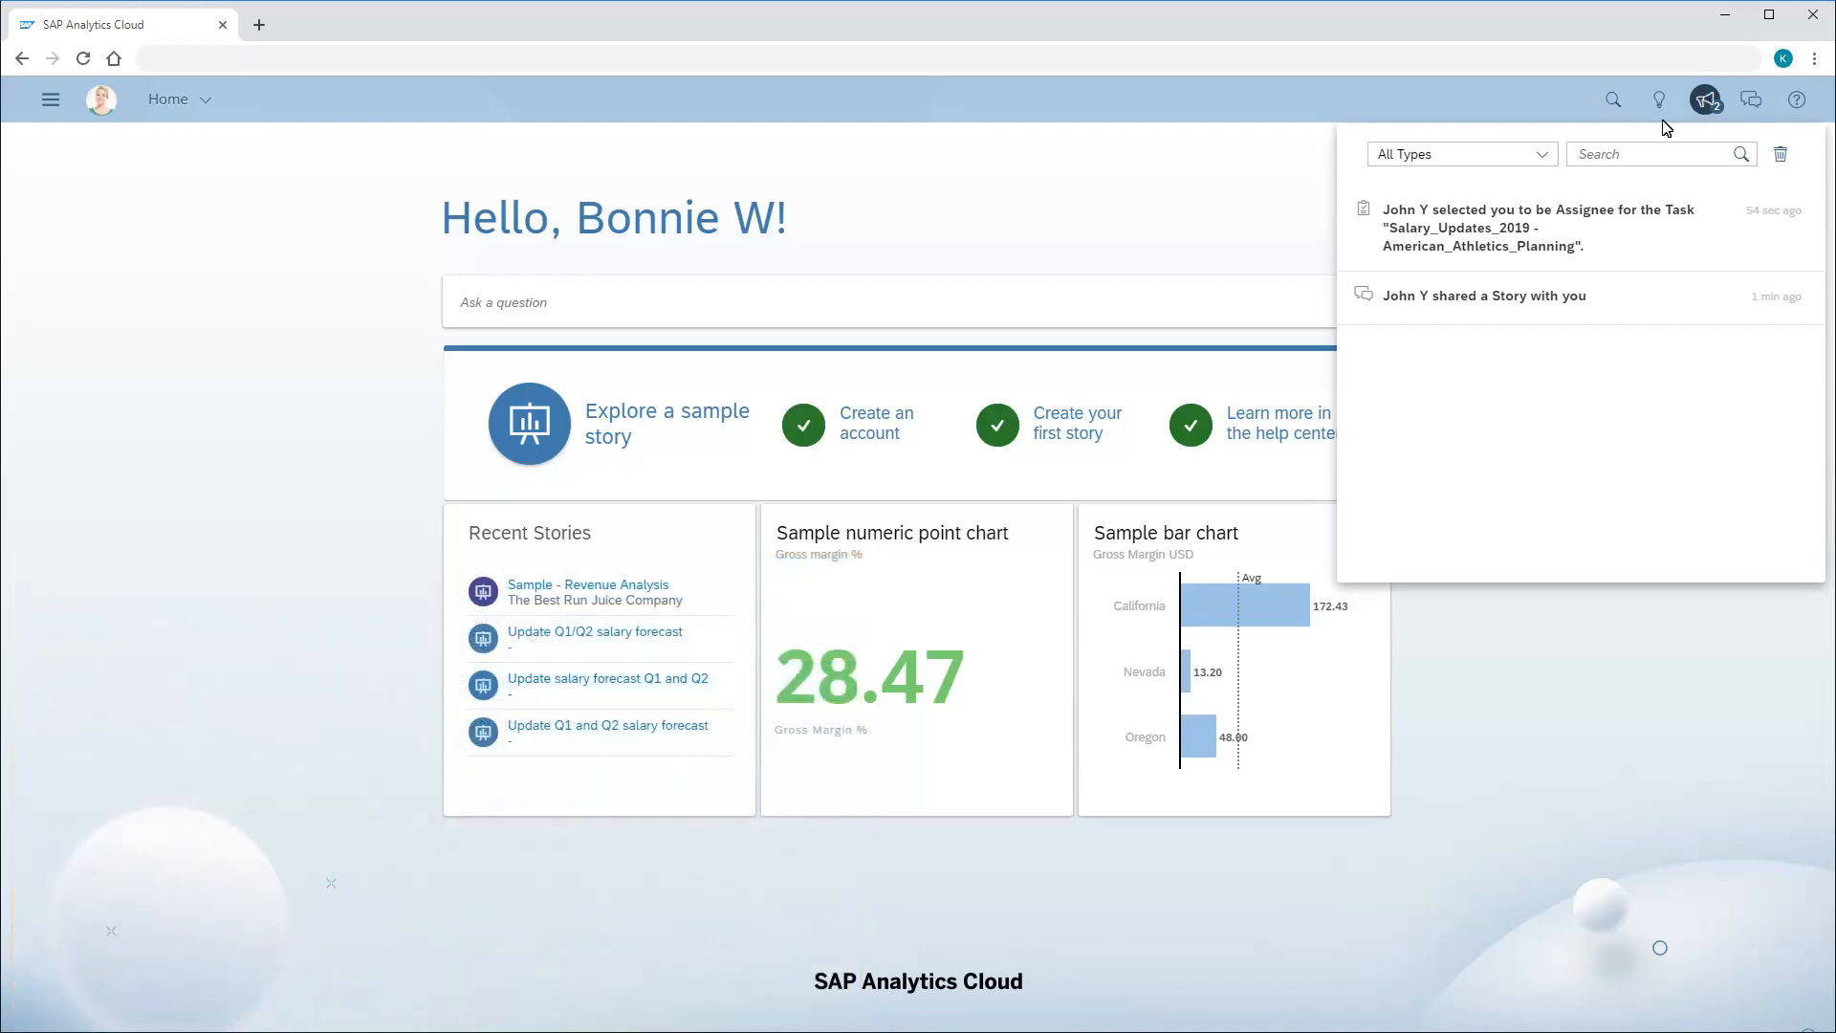
{"action": "left_click", "coordinate": [1508, 230]}
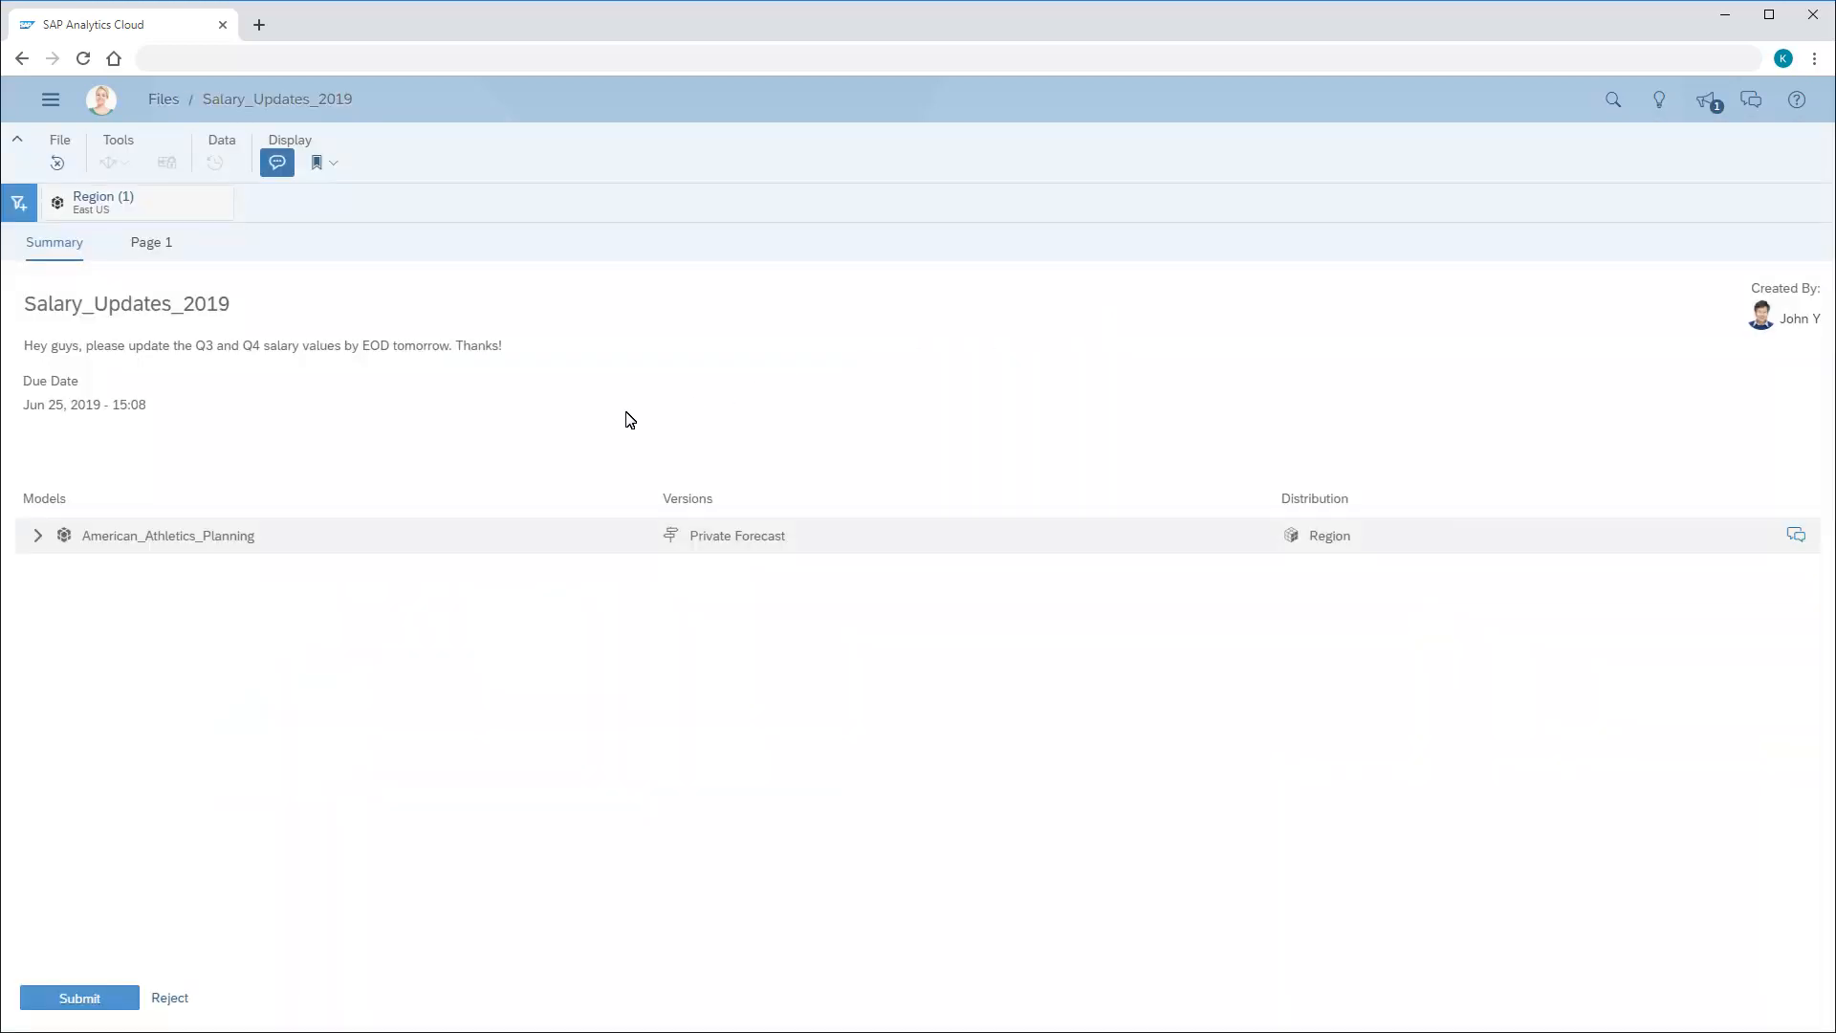
{"action": "left_click", "coordinate": [38, 537]}
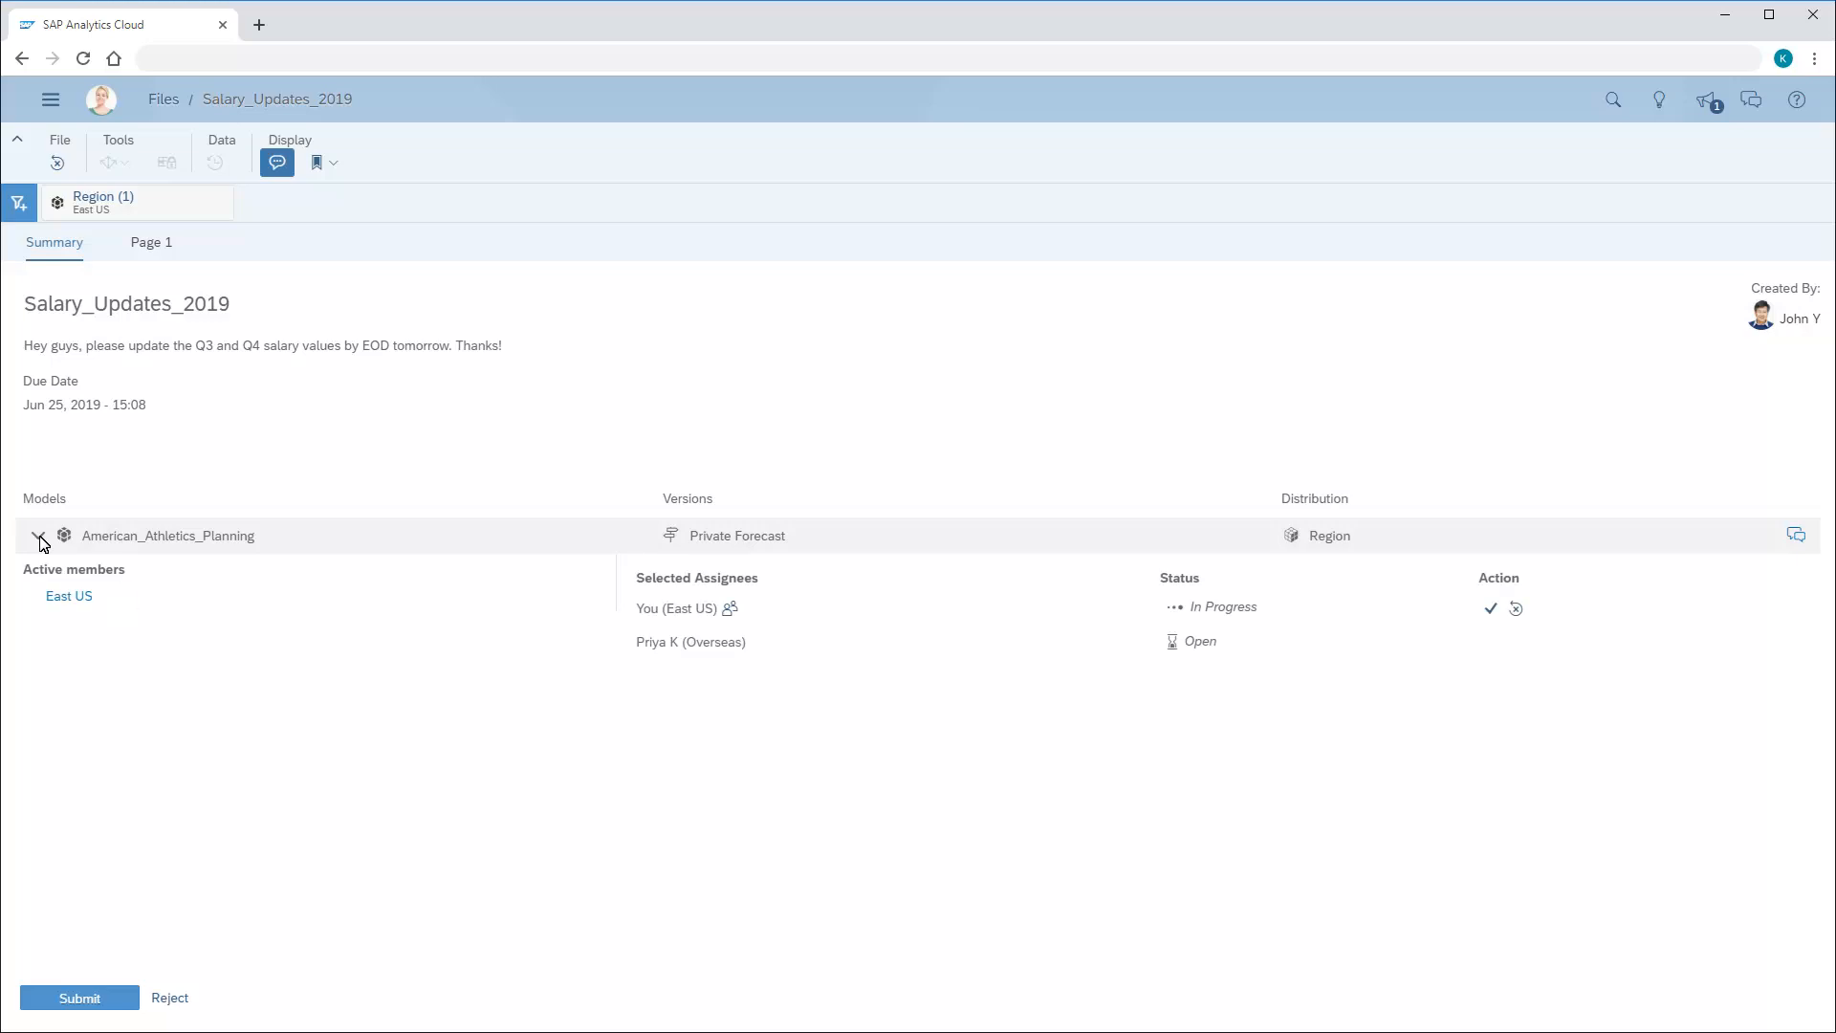
{"action": "left_click", "coordinate": [69, 597]}
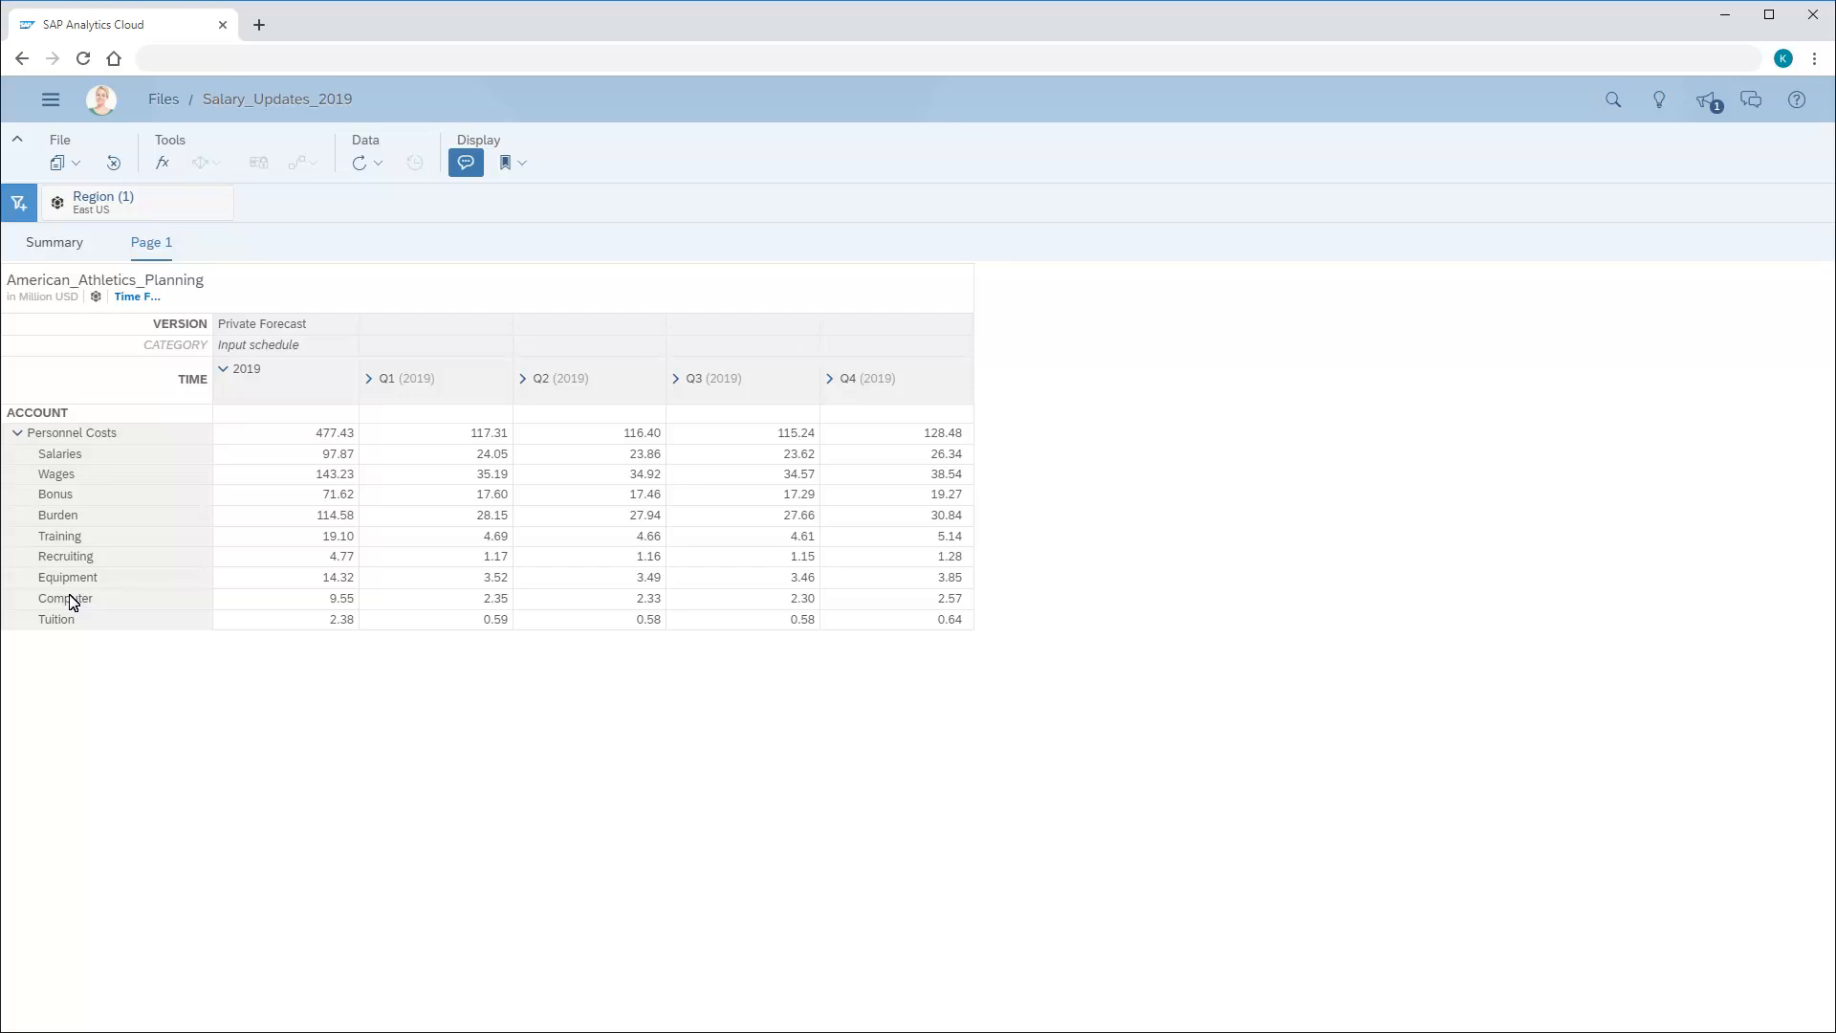
Set the 2019 Salaries values to 25.5 million for Q3 and 29 million for Q4.
{"action": "left_click", "coordinate": [783, 462]}
{"action": "type", "text": "25.5m"}
{"action": "key", "text": "Return"}
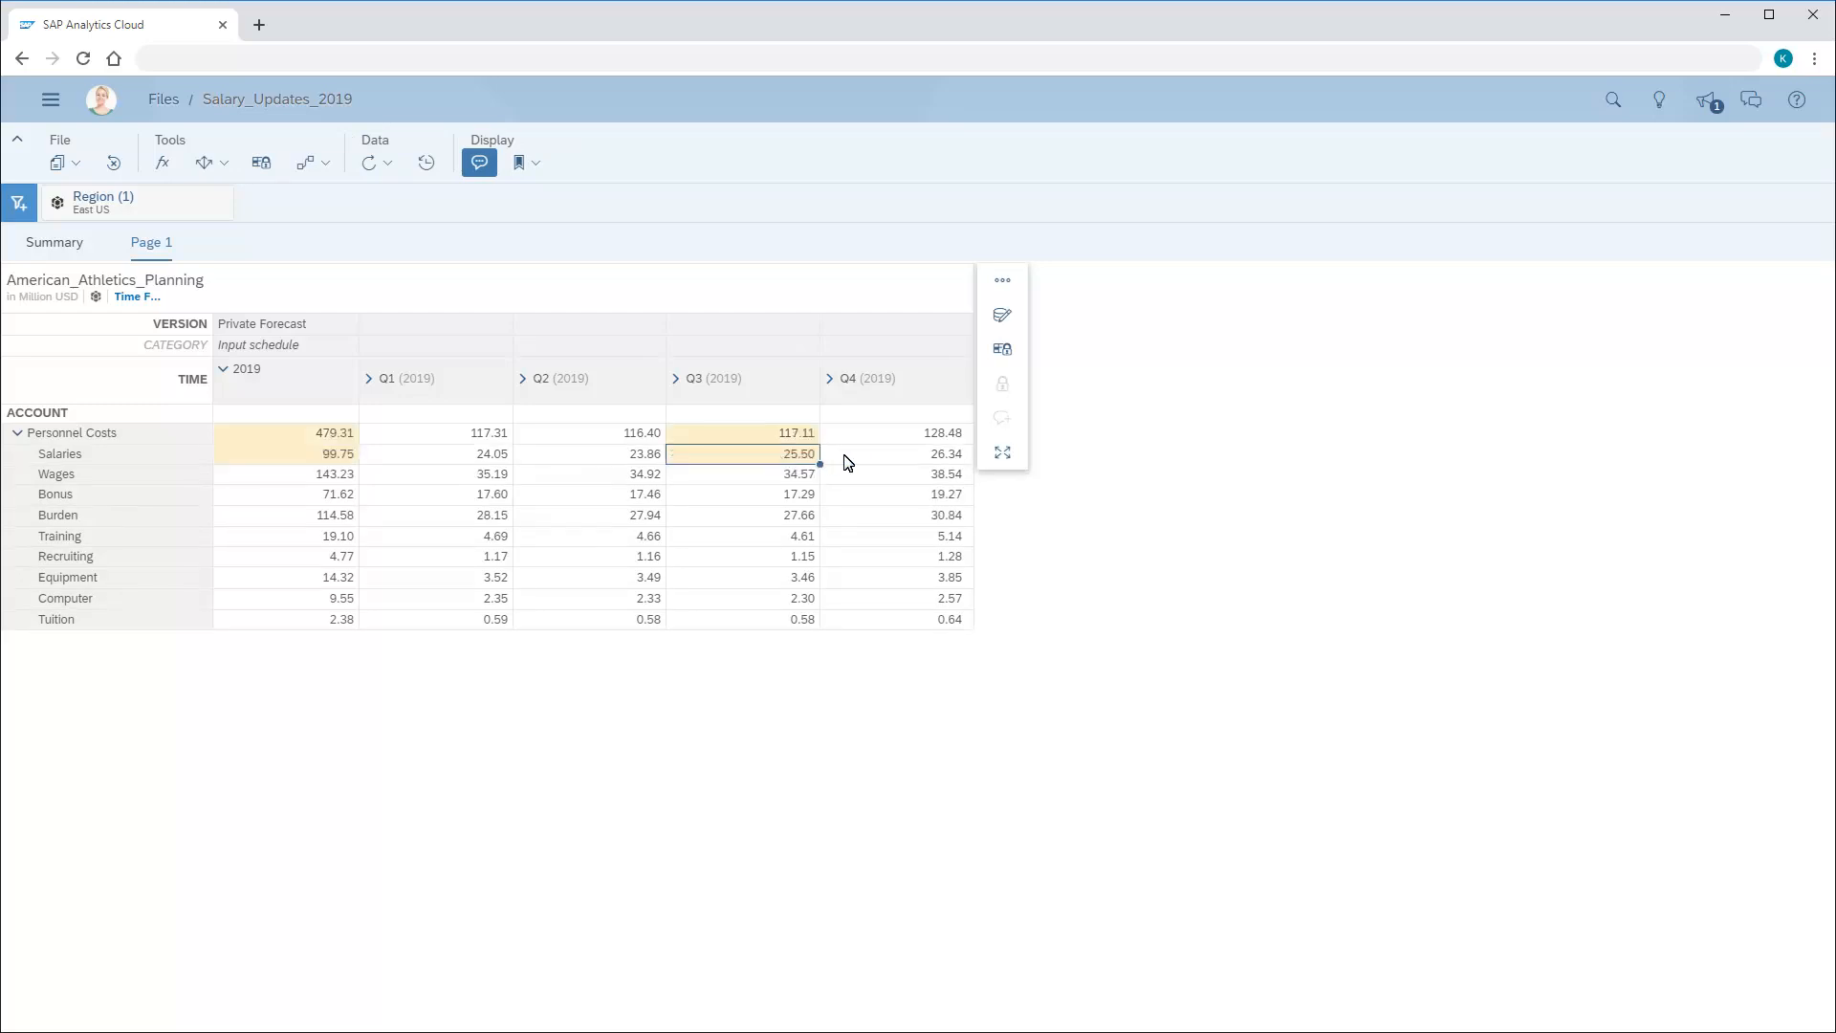
{"action": "left_click", "coordinate": [946, 463]}
{"action": "type", "text": "29m"}
{"action": "key", "text": "Return"}
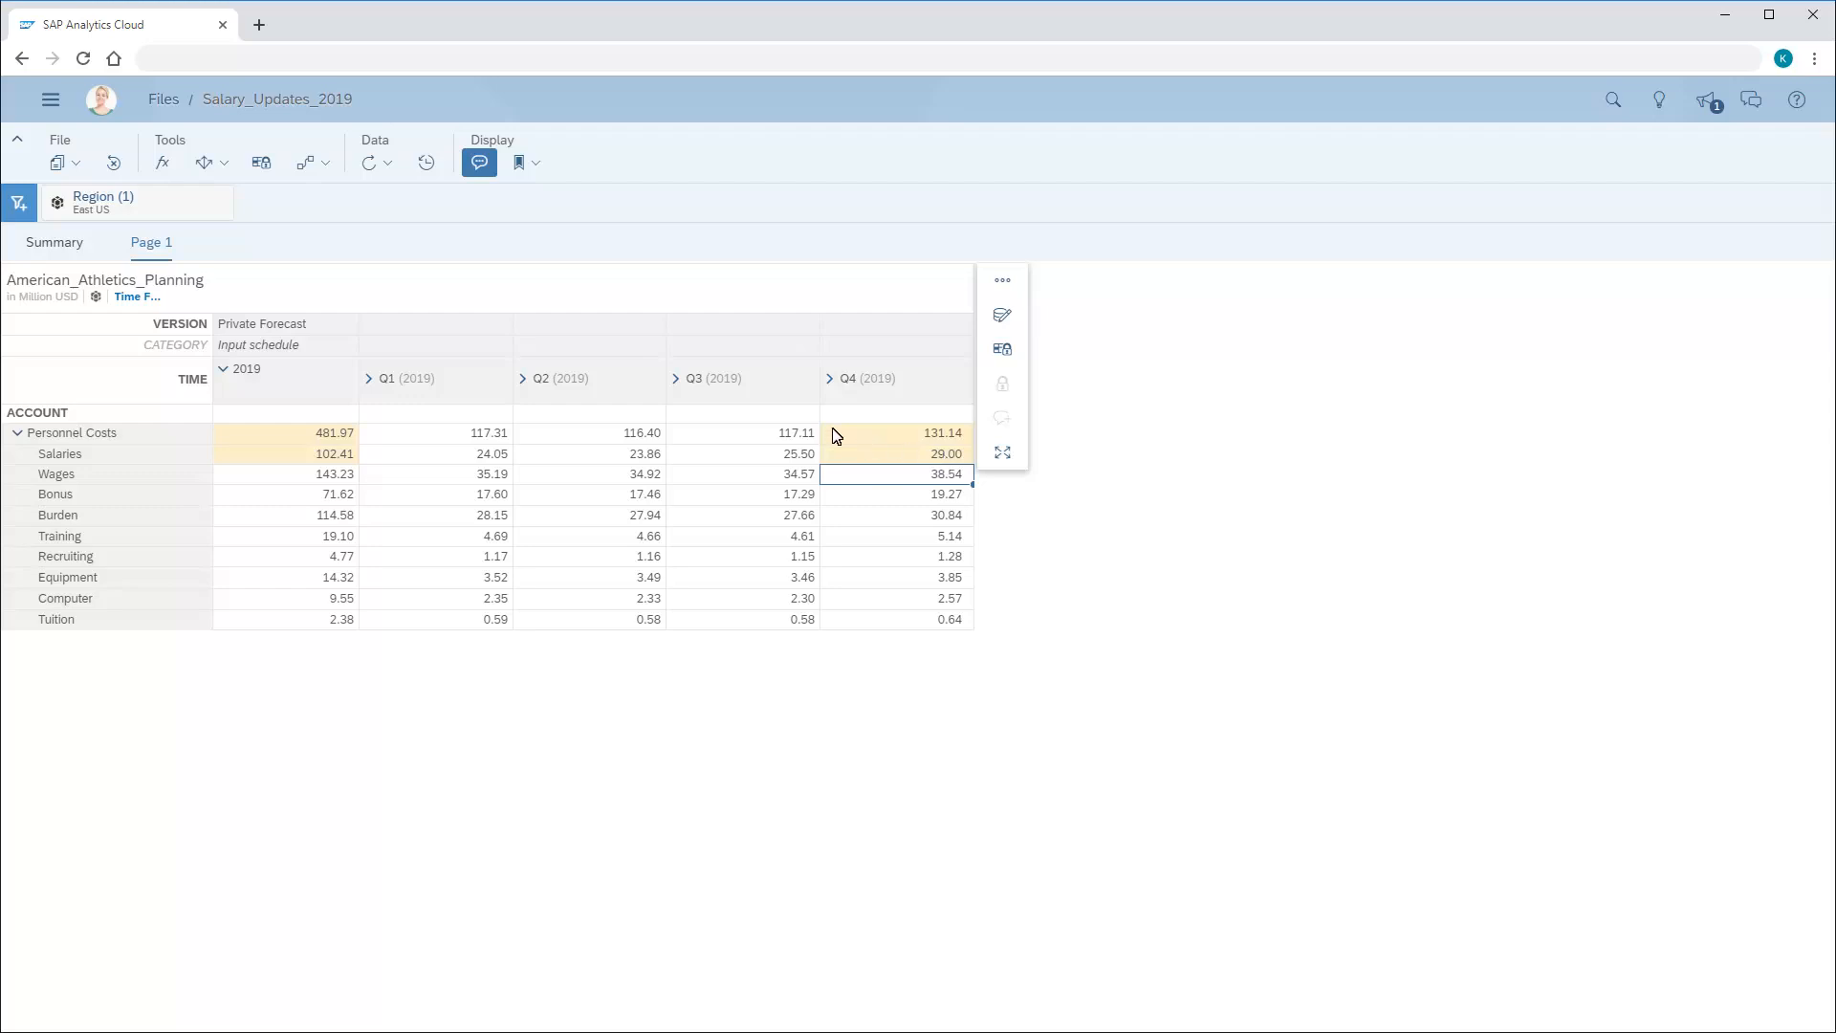
Submit the East US task from the summary with a short "Here you go" comment to the task creator.
{"action": "left_click", "coordinate": [56, 244]}
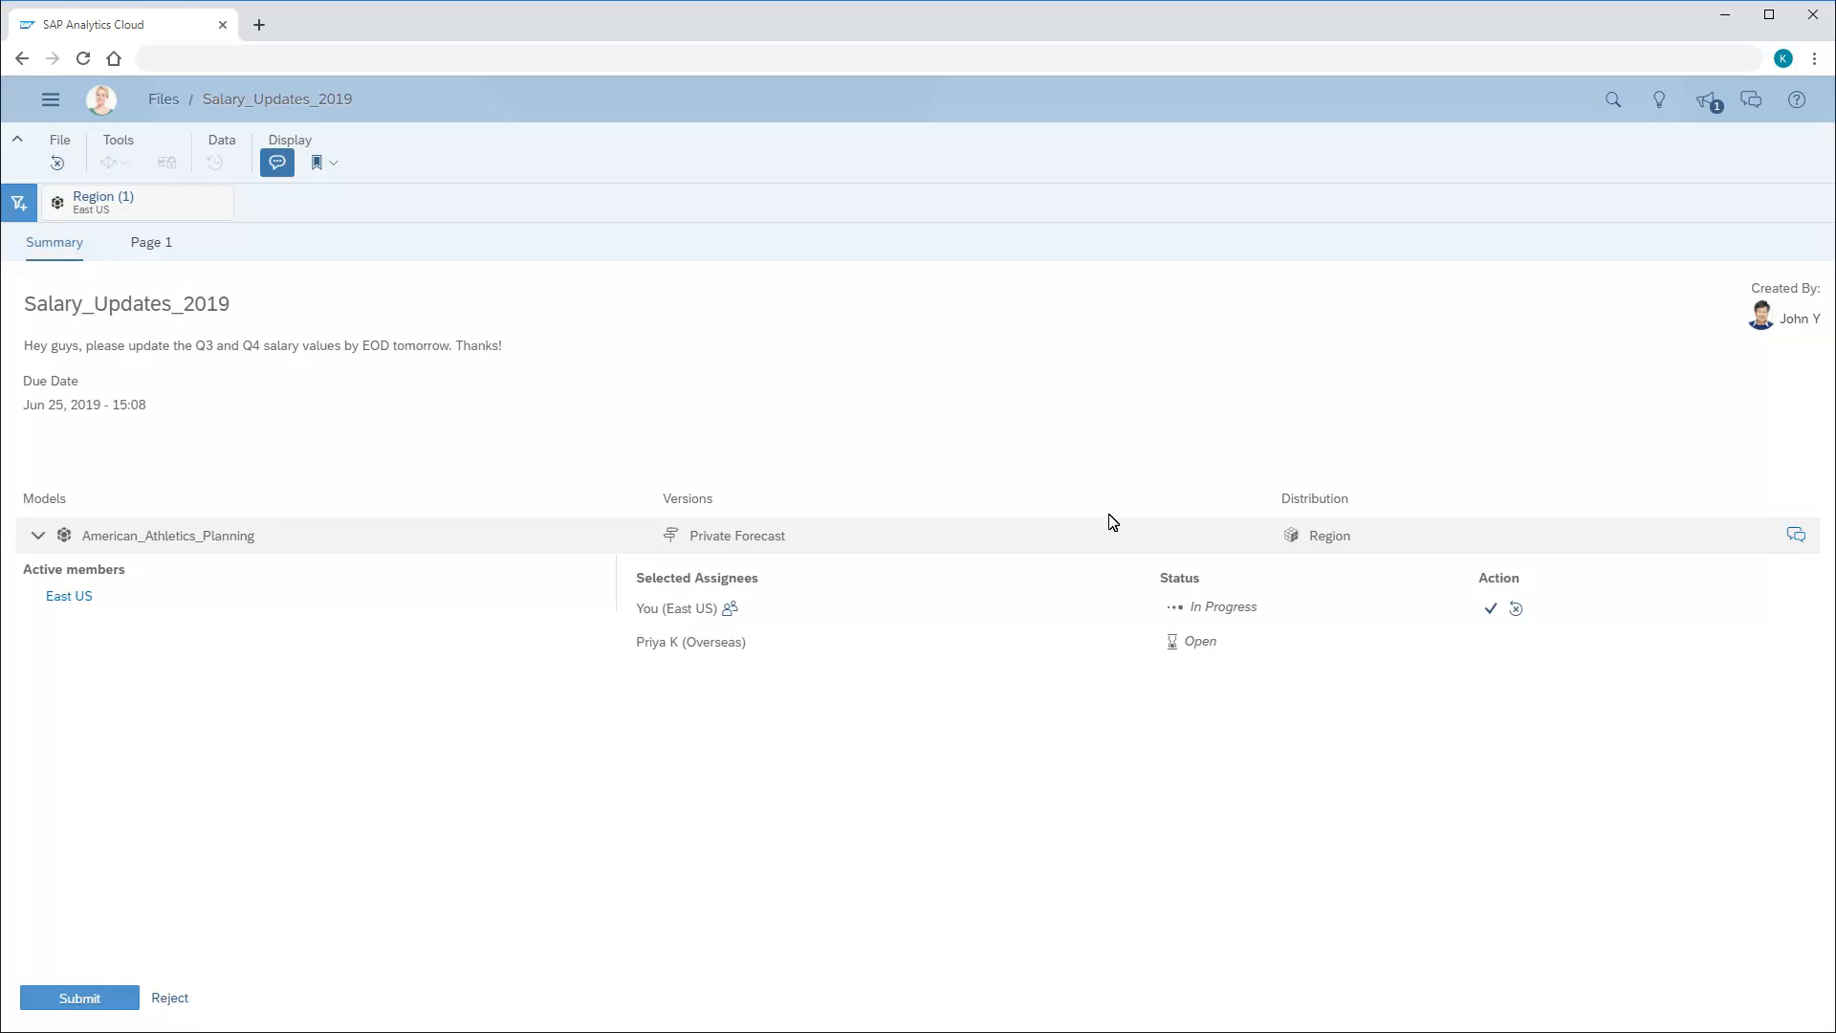
{"action": "left_click", "coordinate": [1491, 610]}
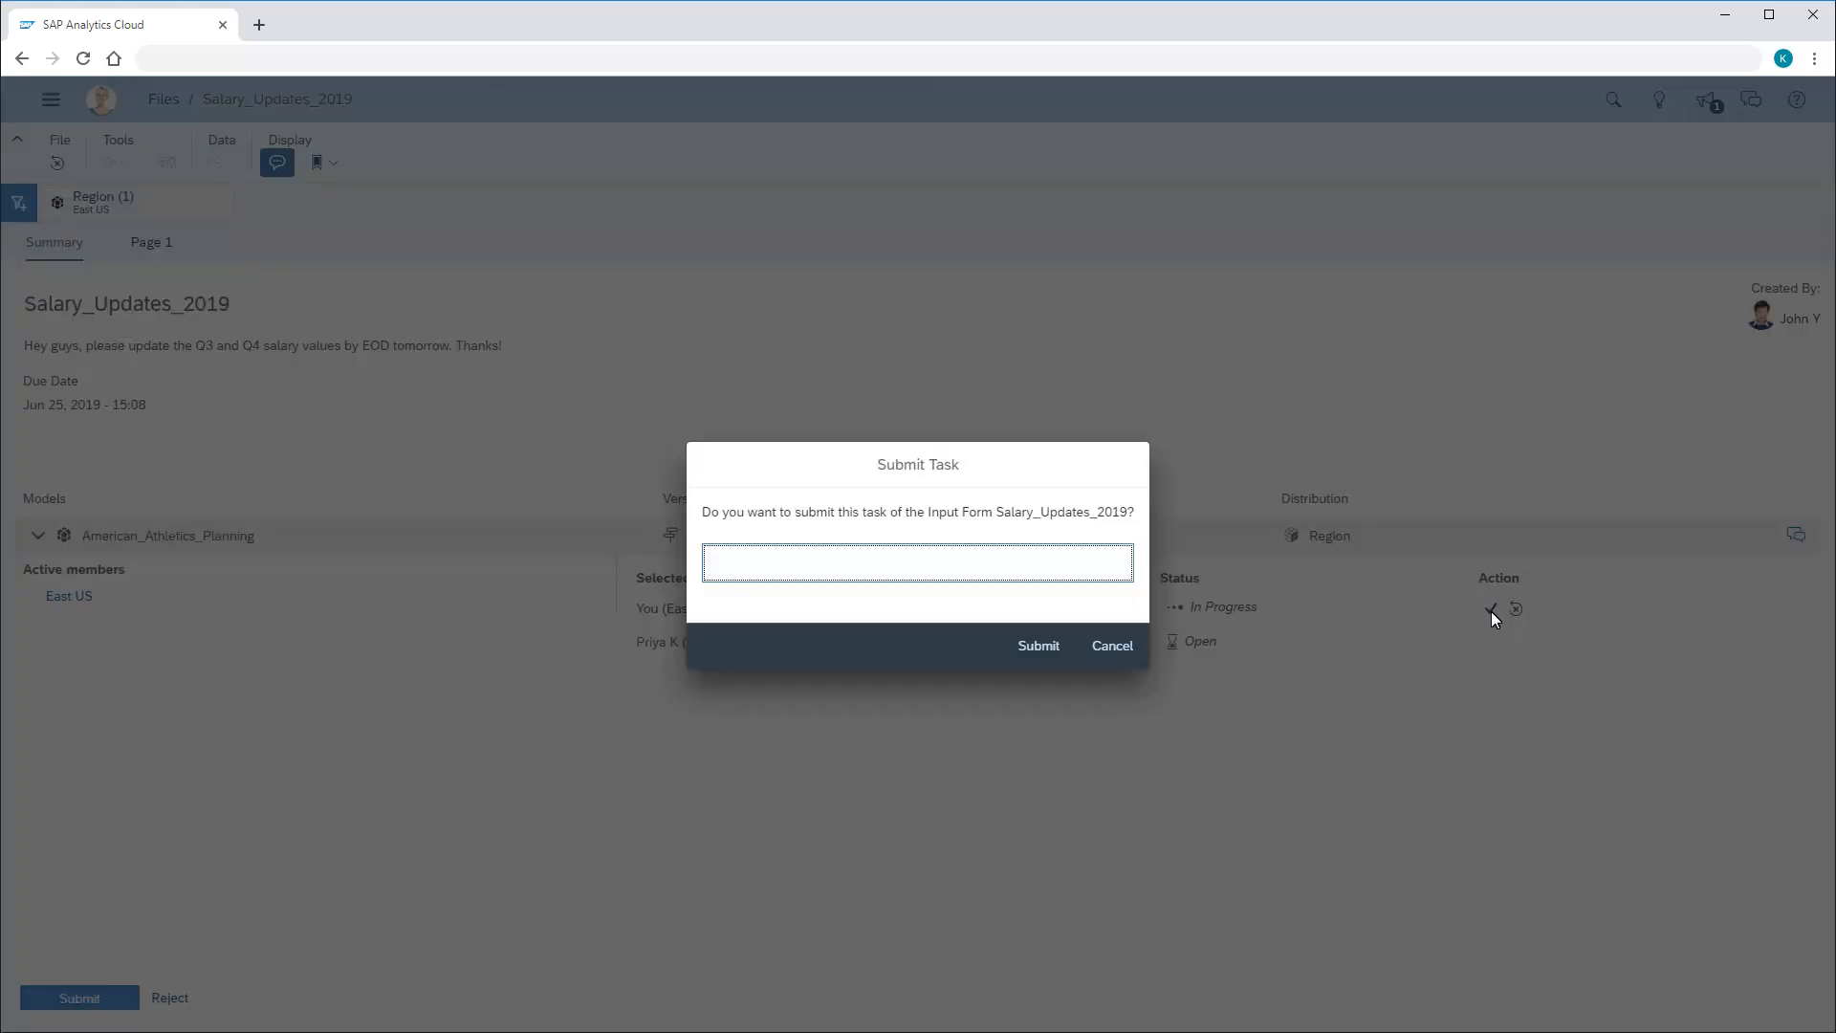
{"action": "left_click", "coordinate": [719, 572]}
{"action": "type", "text": "Here you go, John!"}
{"action": "left_click", "coordinate": [1037, 650]}
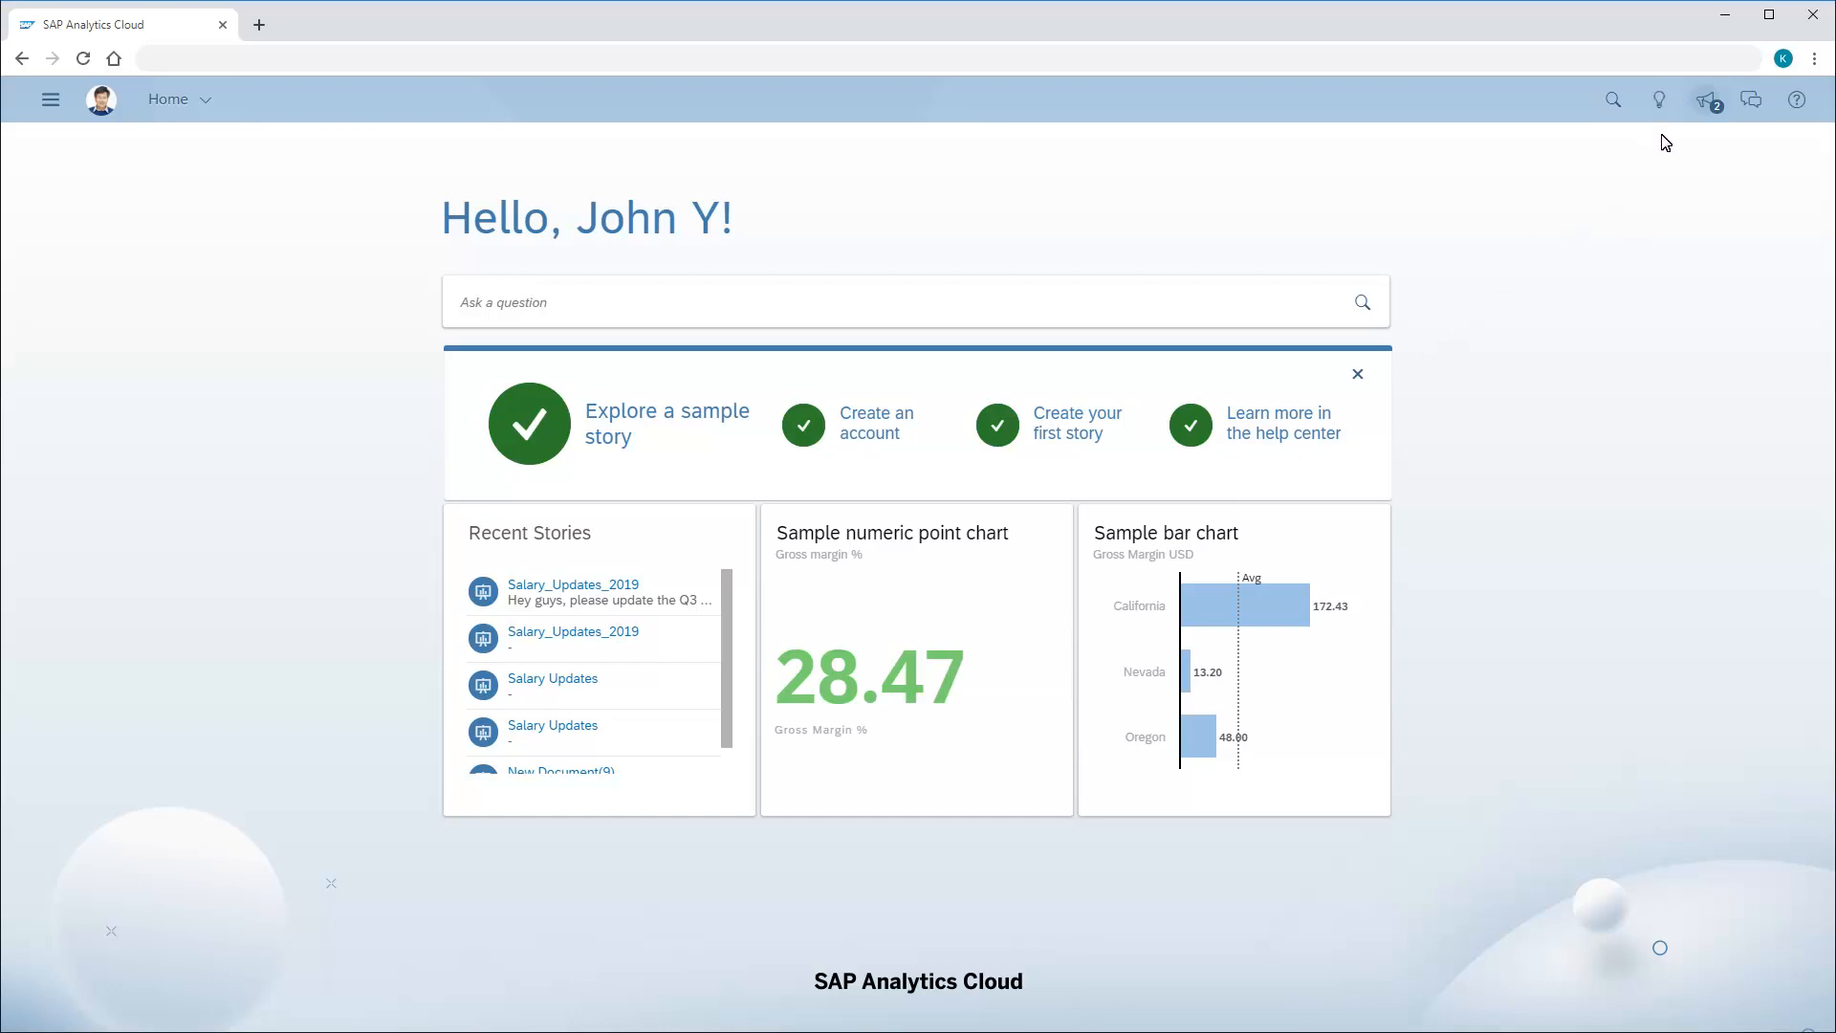
As the task creator, open the submitted Salary_Updates_2019 task from its notification and expand the approval status of American_Athletics_Planning.
{"action": "left_click", "coordinate": [1706, 100]}
{"action": "left_click", "coordinate": [1519, 229]}
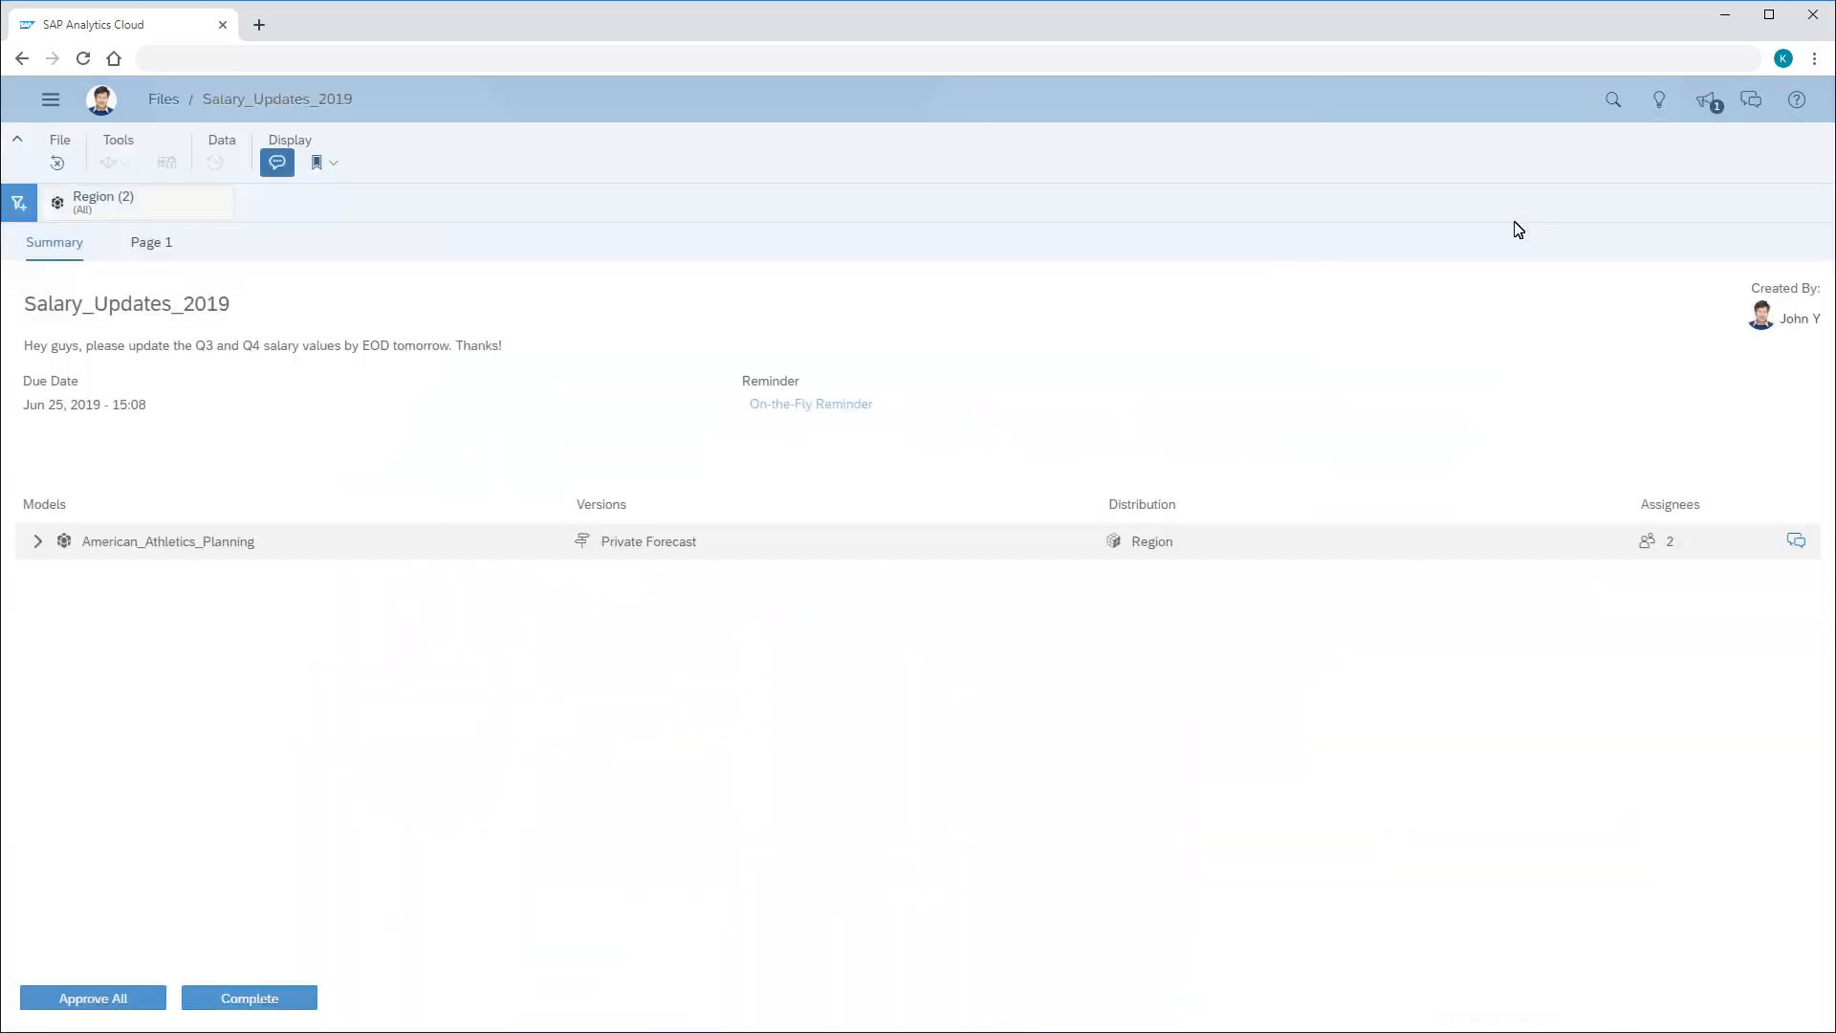
{"action": "left_click", "coordinate": [39, 542]}
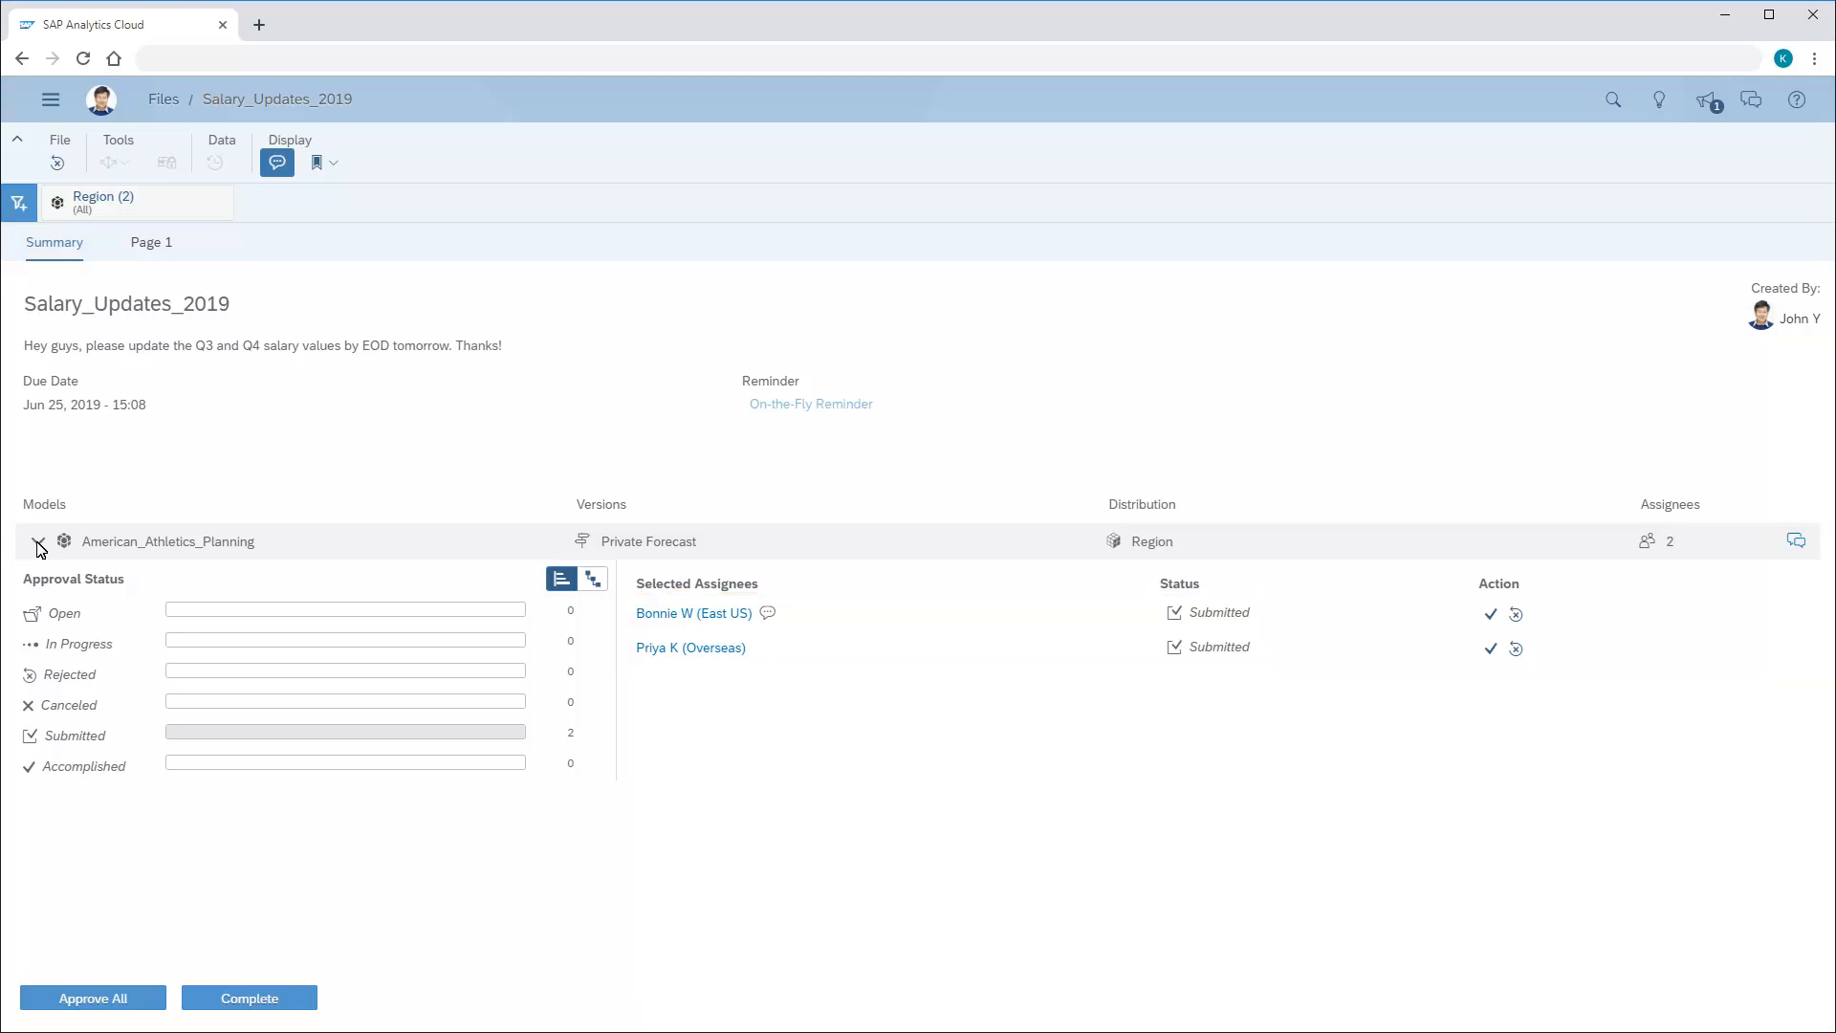
Review the East US assignee's comment and submitted figures, and approve all submissions from the summary.
{"action": "left_click", "coordinate": [769, 614]}
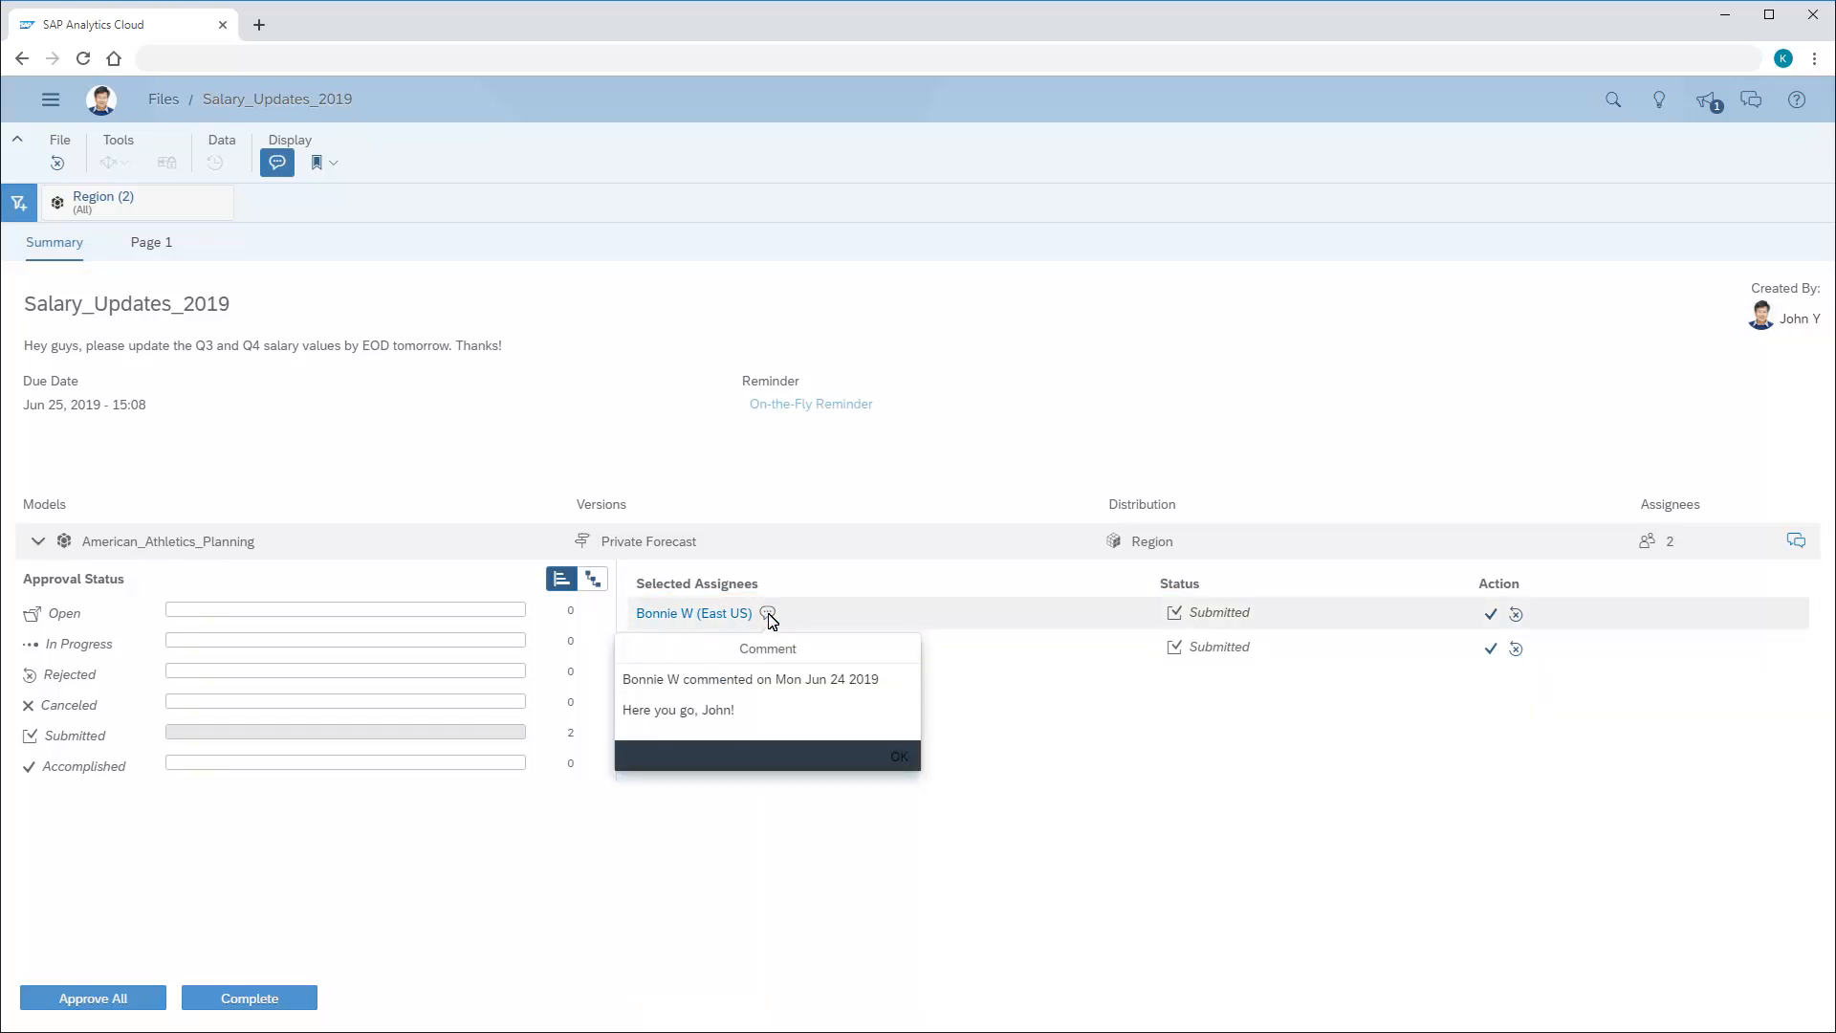
{"action": "left_click", "coordinate": [687, 615]}
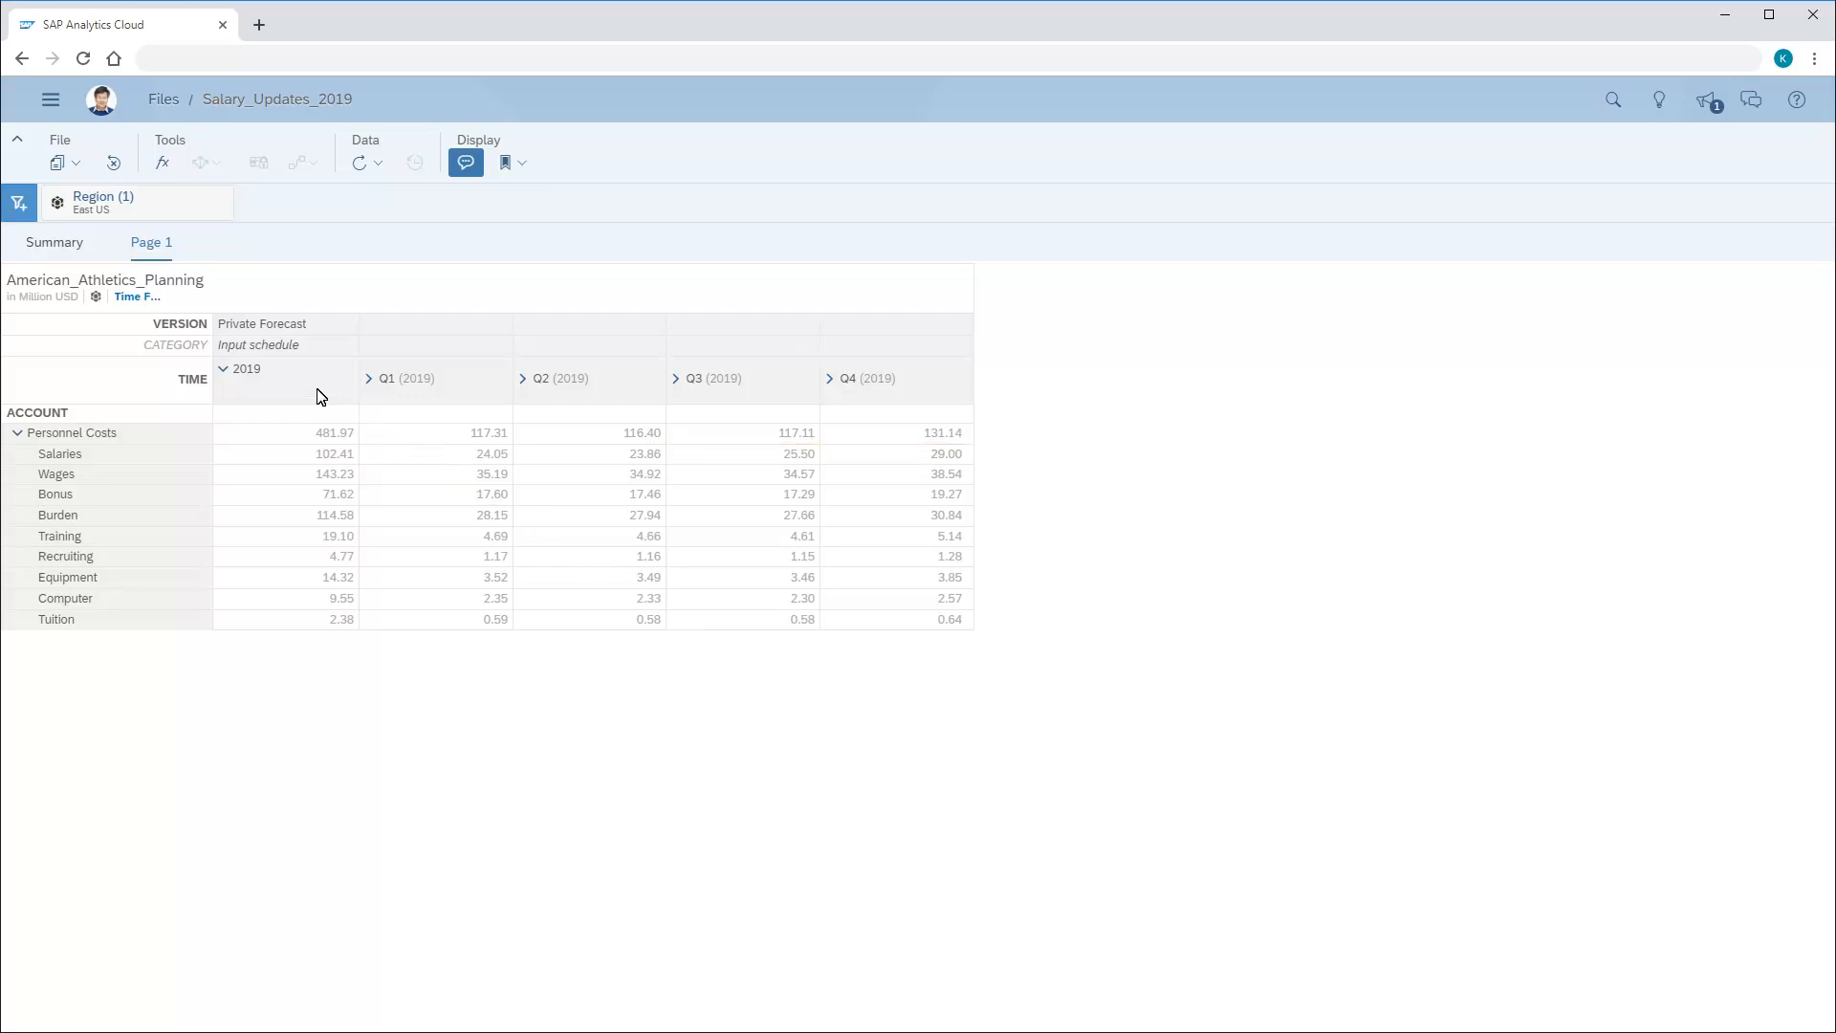
{"action": "left_click", "coordinate": [54, 242]}
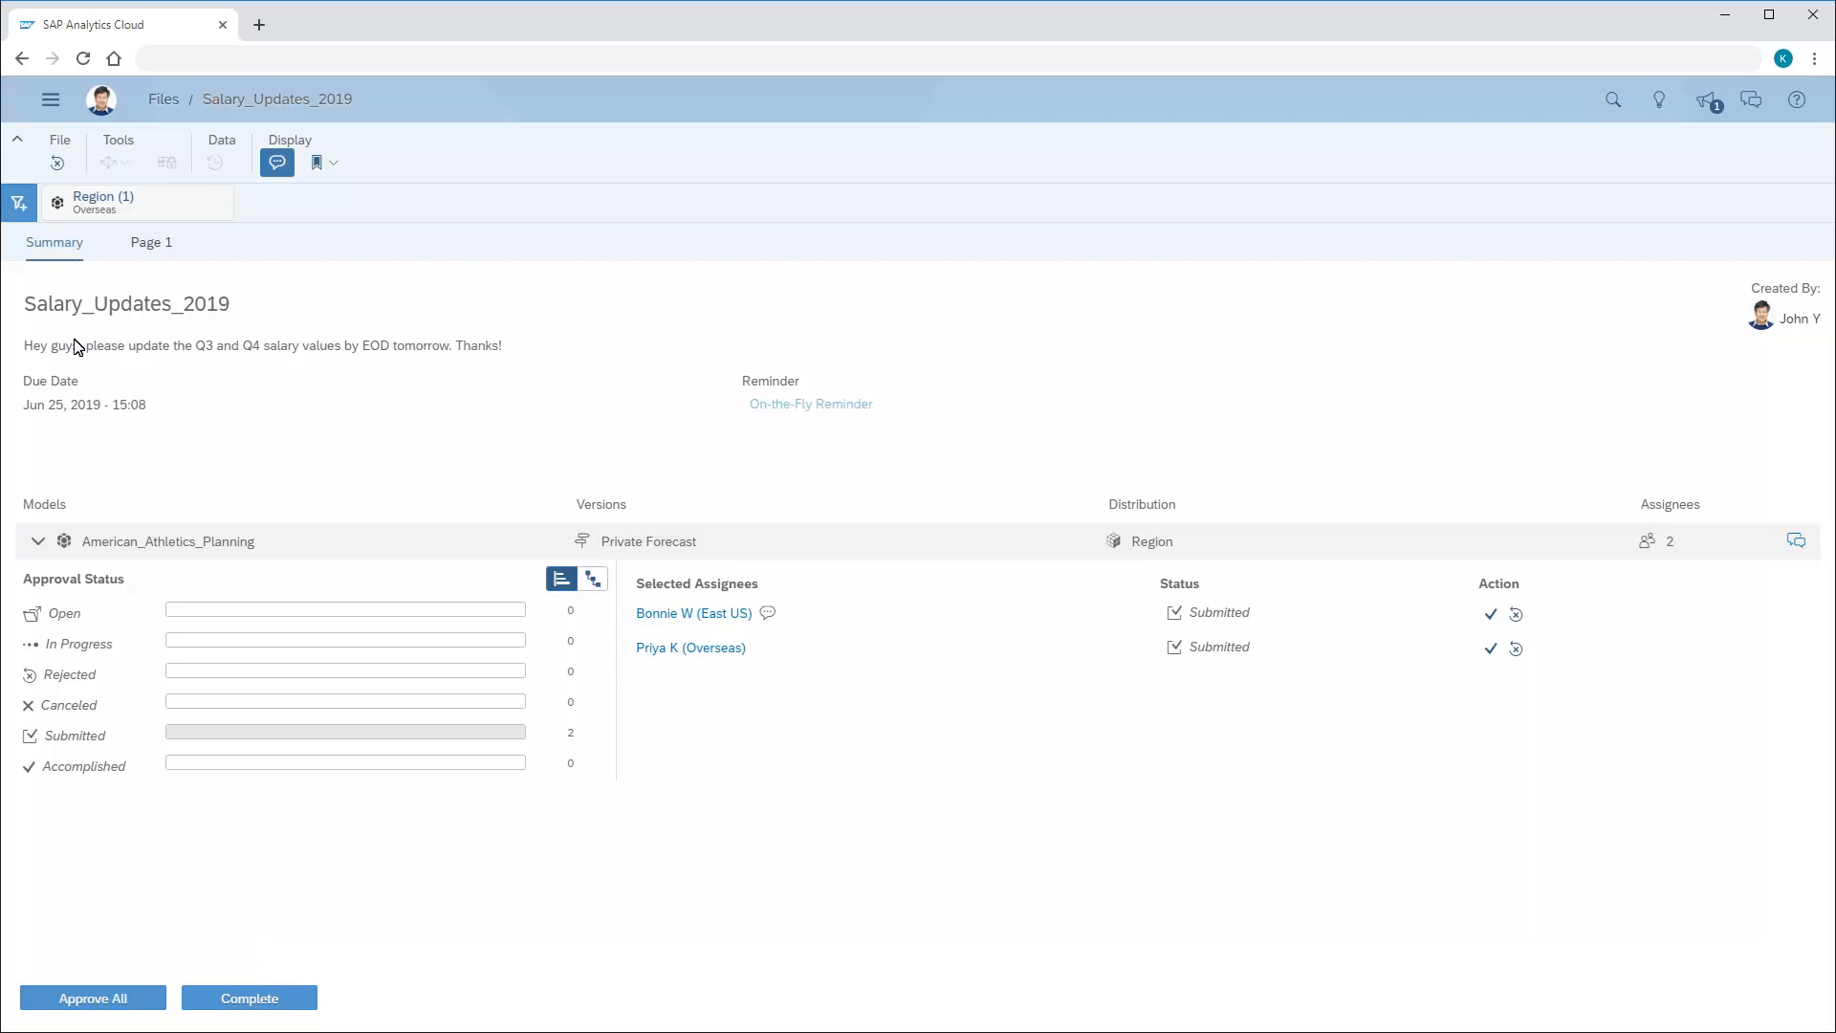
{"action": "left_click", "coordinate": [80, 997]}
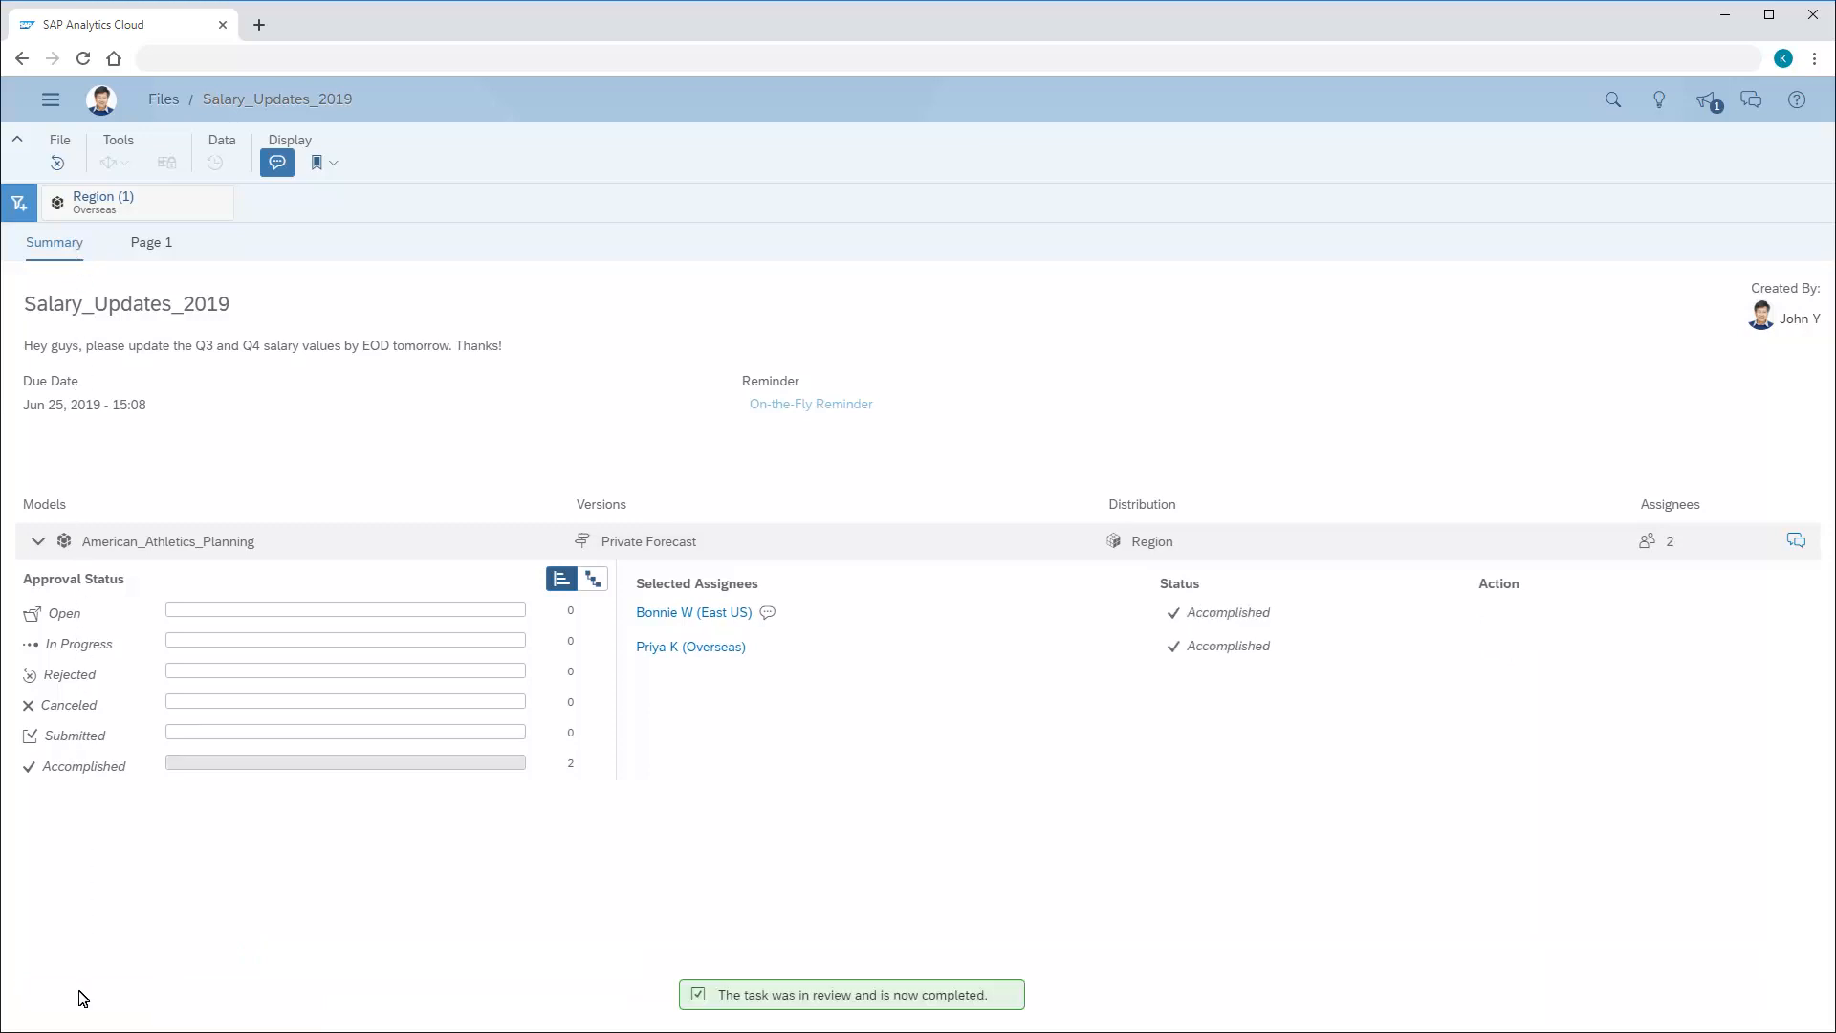